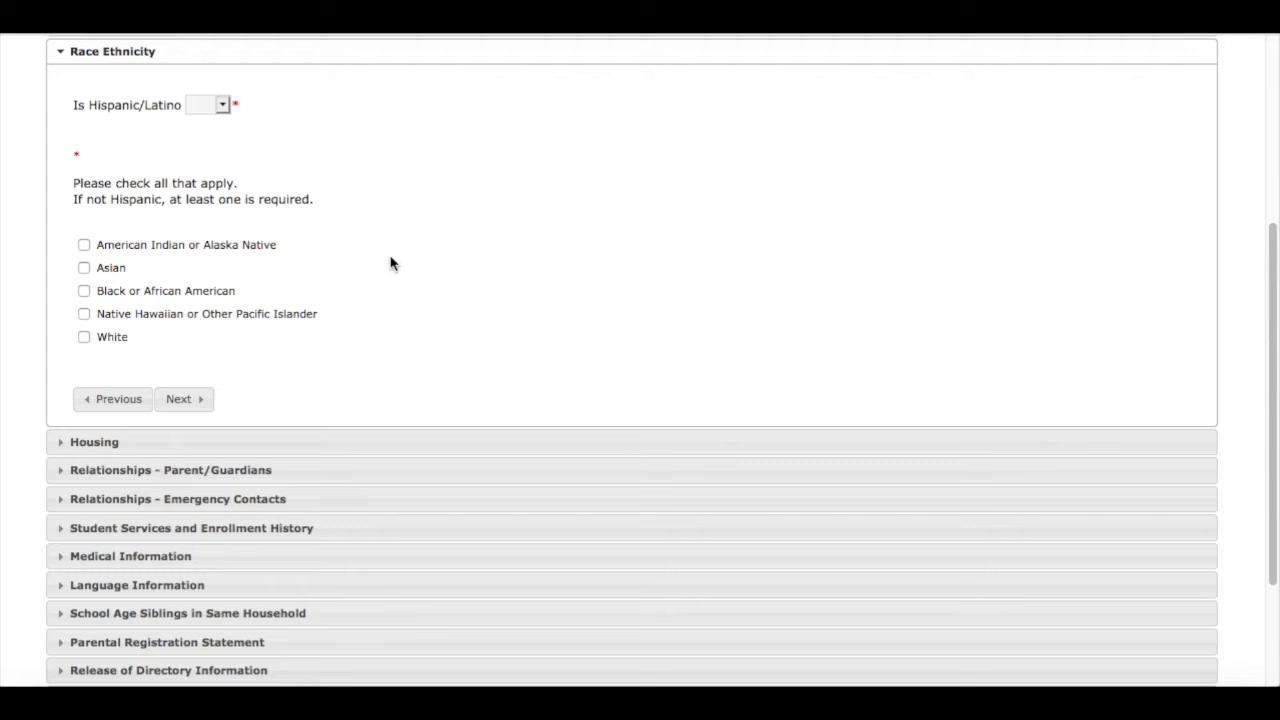
Settle the Hispanic/Latino answer on Yes after trying No, then advance to Housing
click(239, 97)
click(226, 107)
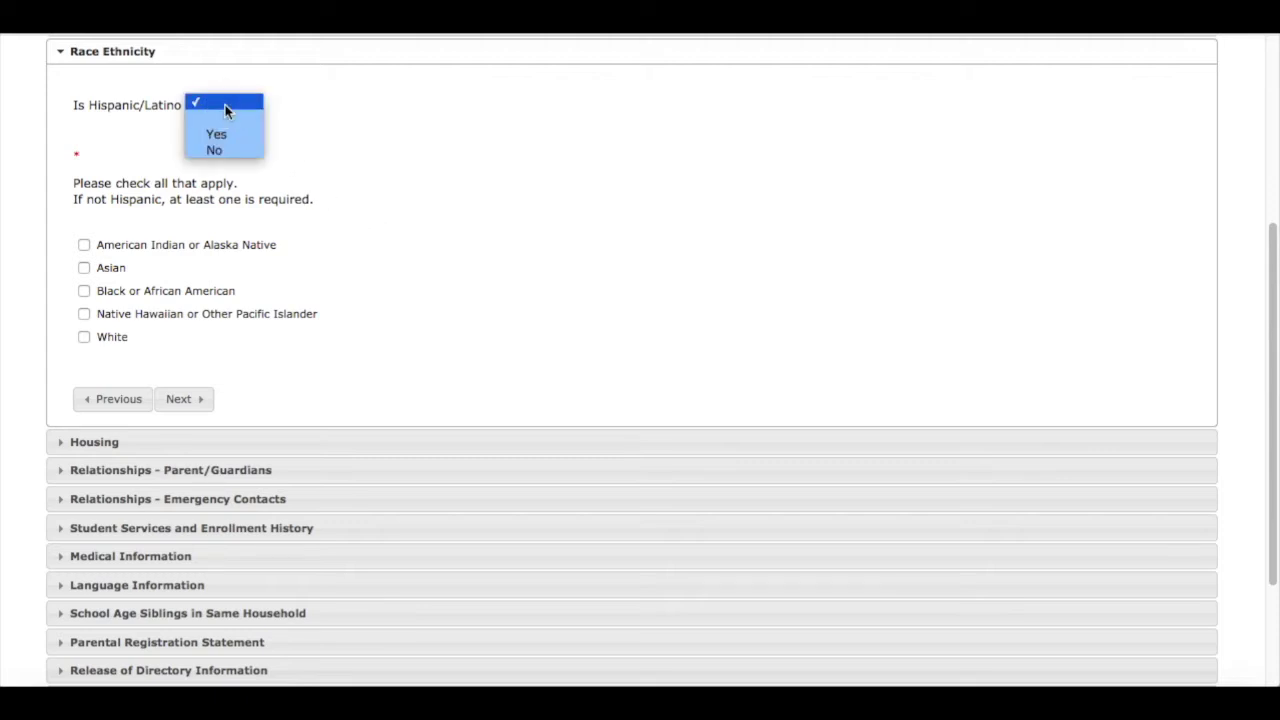
click(222, 134)
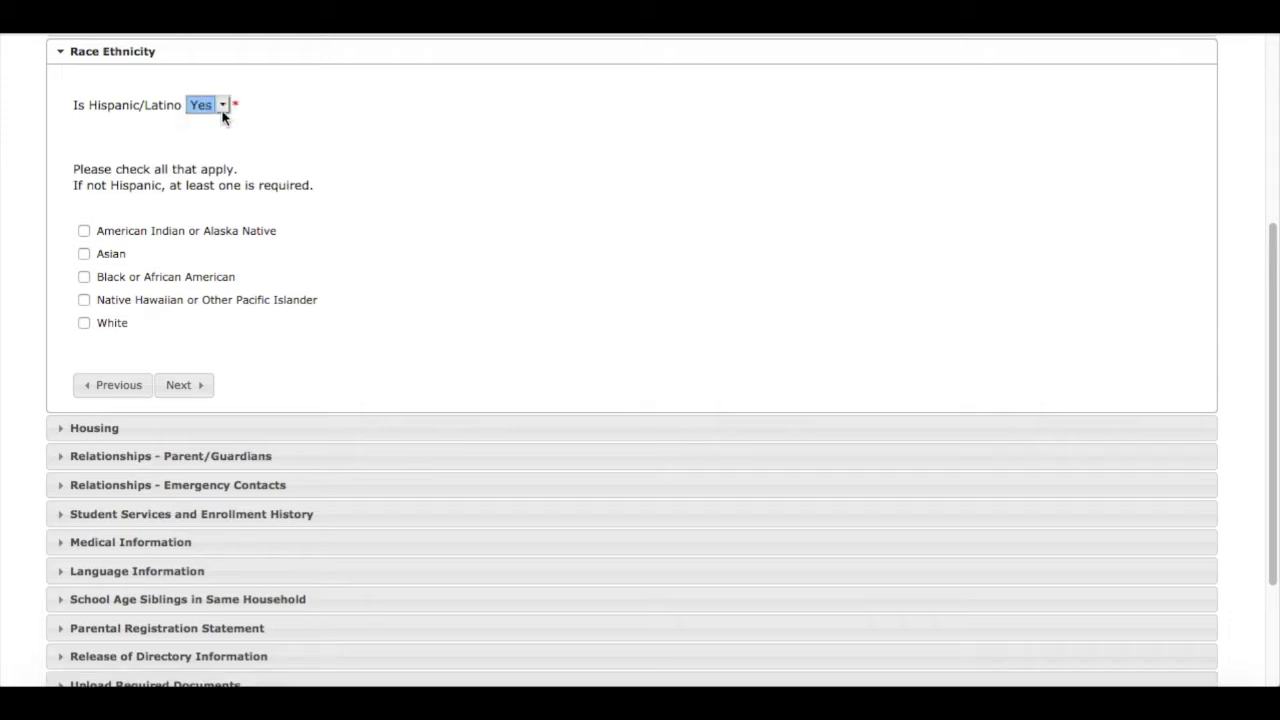
click(226, 106)
click(215, 118)
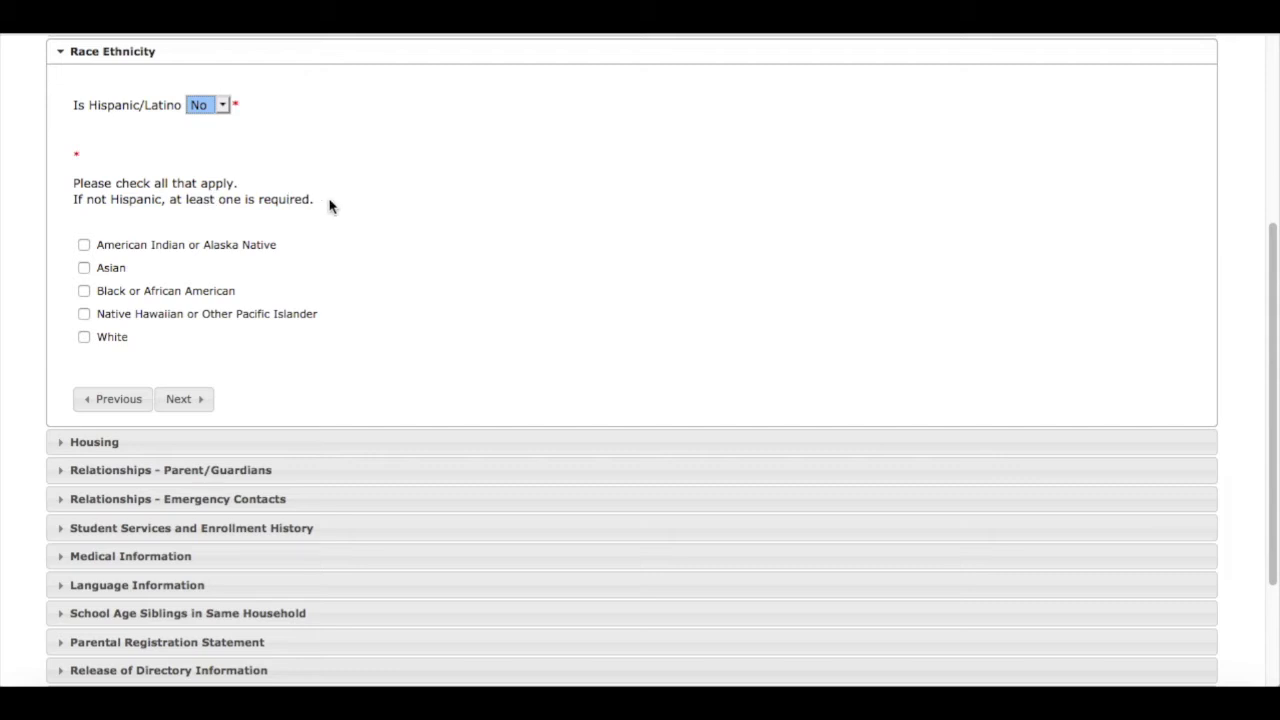
click(226, 107)
click(212, 85)
click(180, 387)
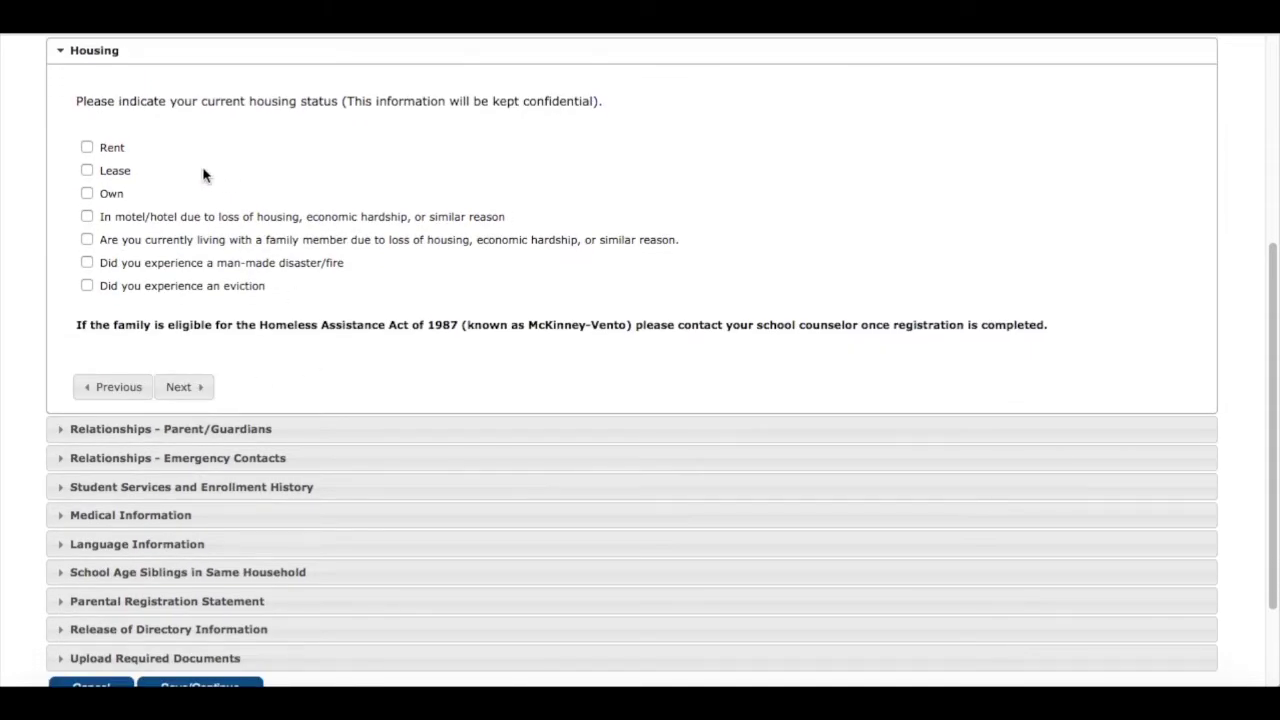
Mark the housing status as Rent and continue to Parent/Guardians
click(86, 147)
click(178, 387)
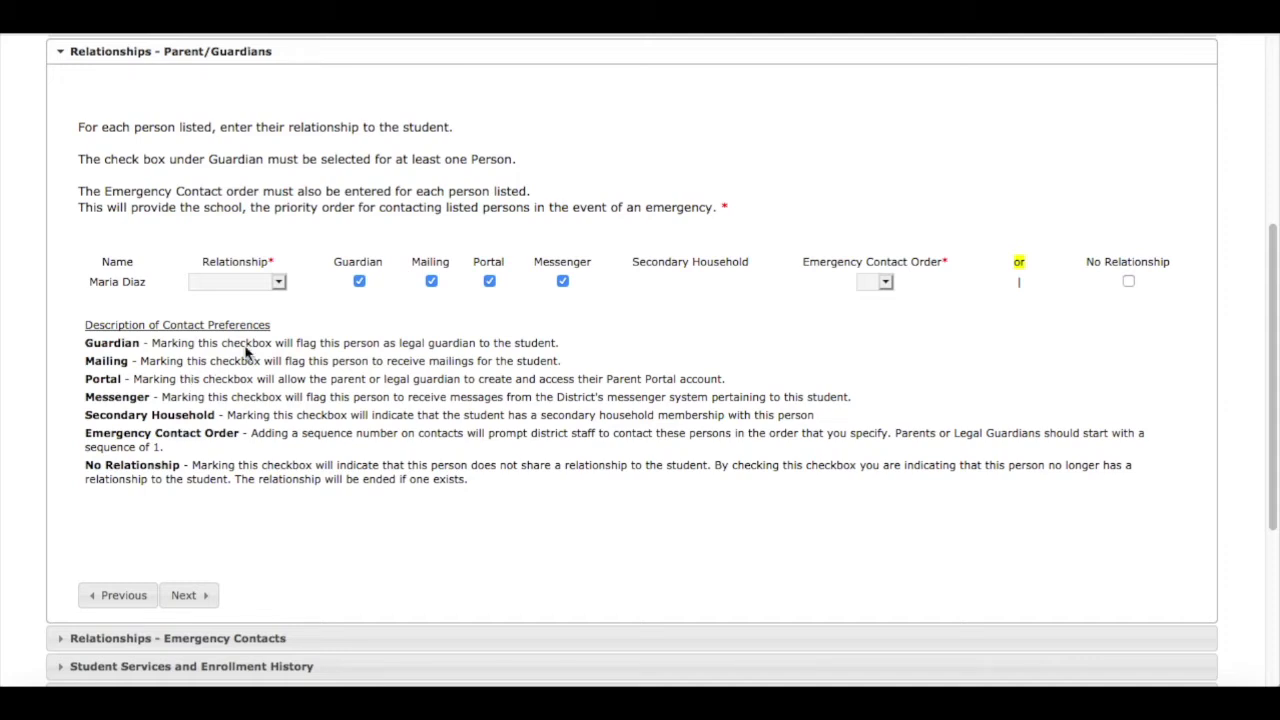
Record the guardian as Mother with emergency contact order 1, then continue
click(279, 286)
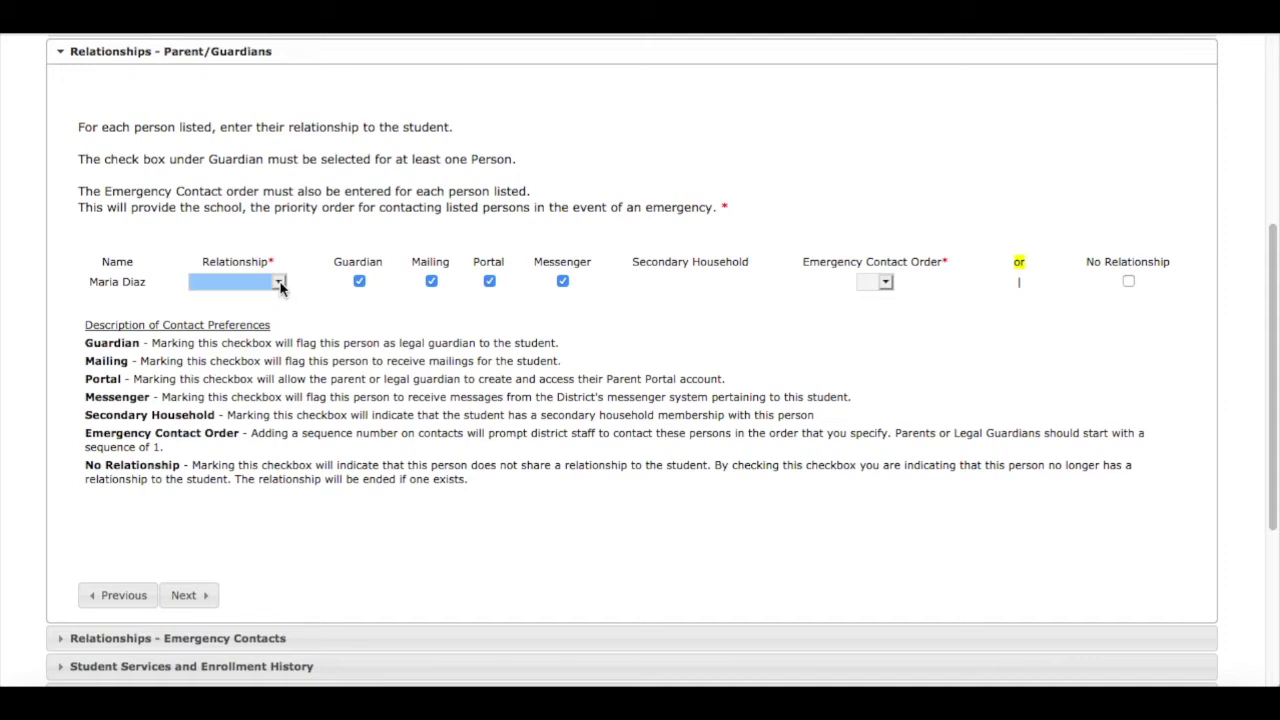
click(280, 286)
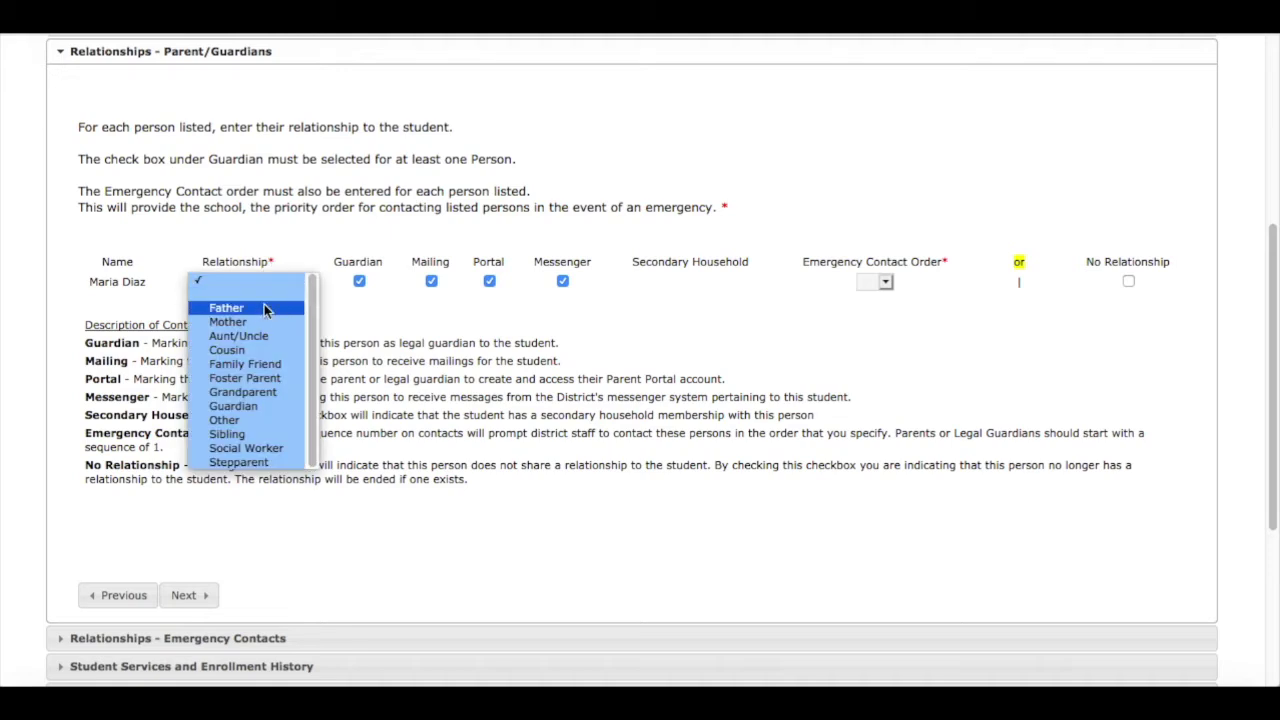
click(245, 321)
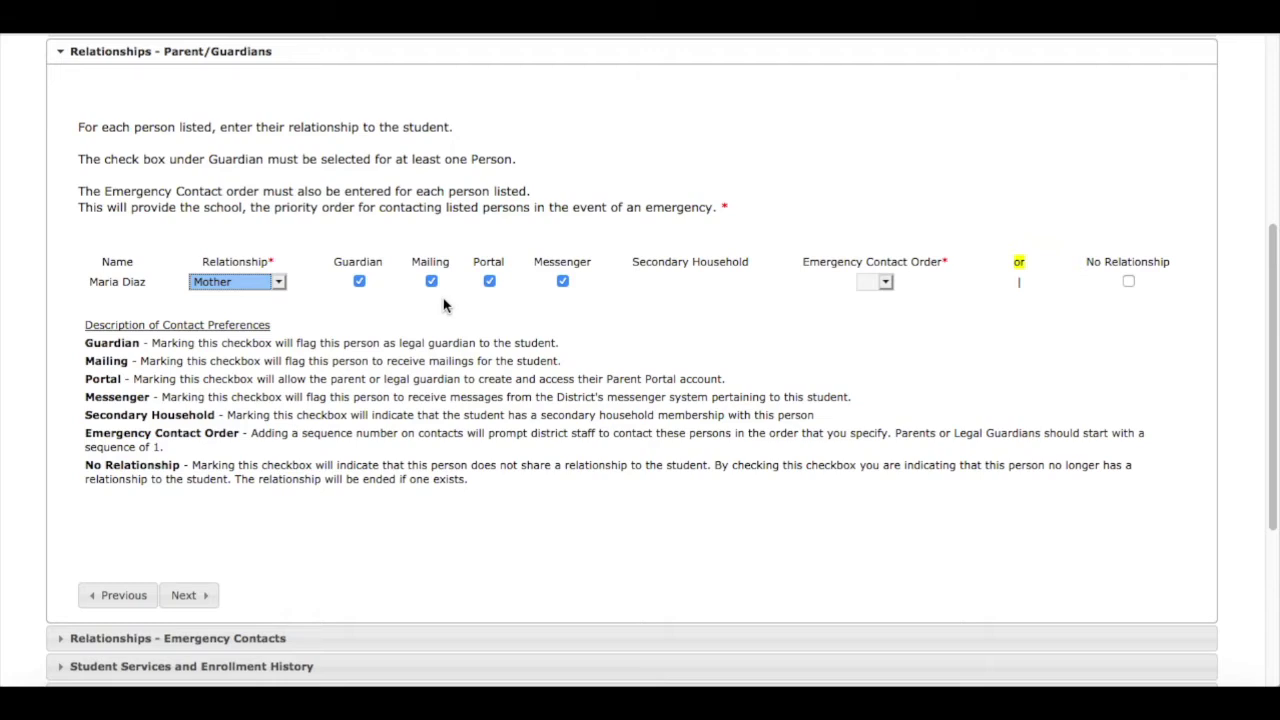
click(886, 283)
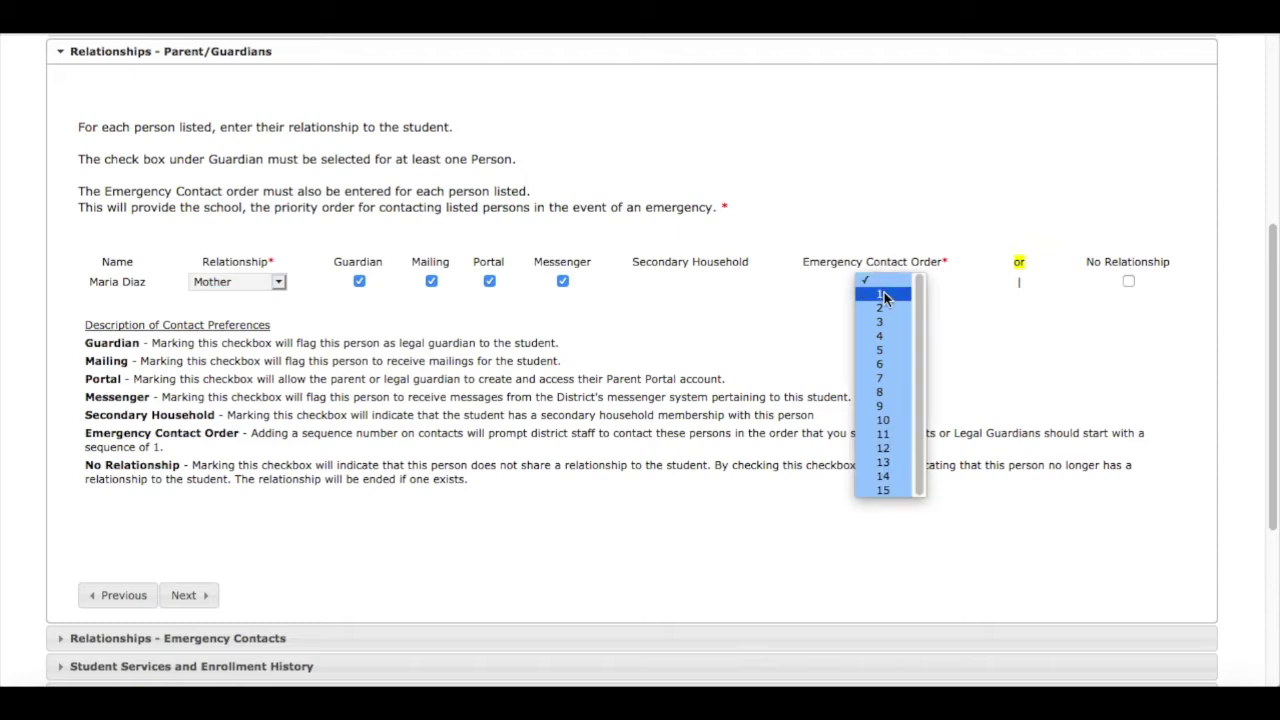
click(884, 294)
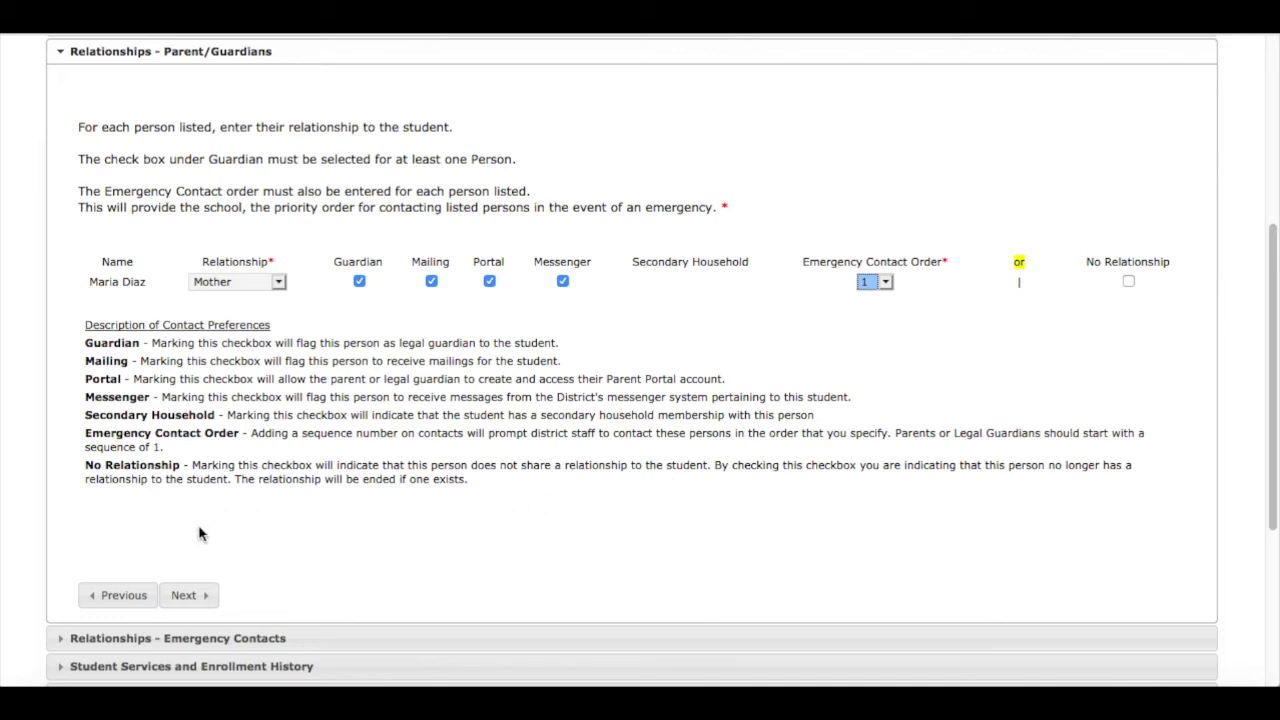
click(186, 597)
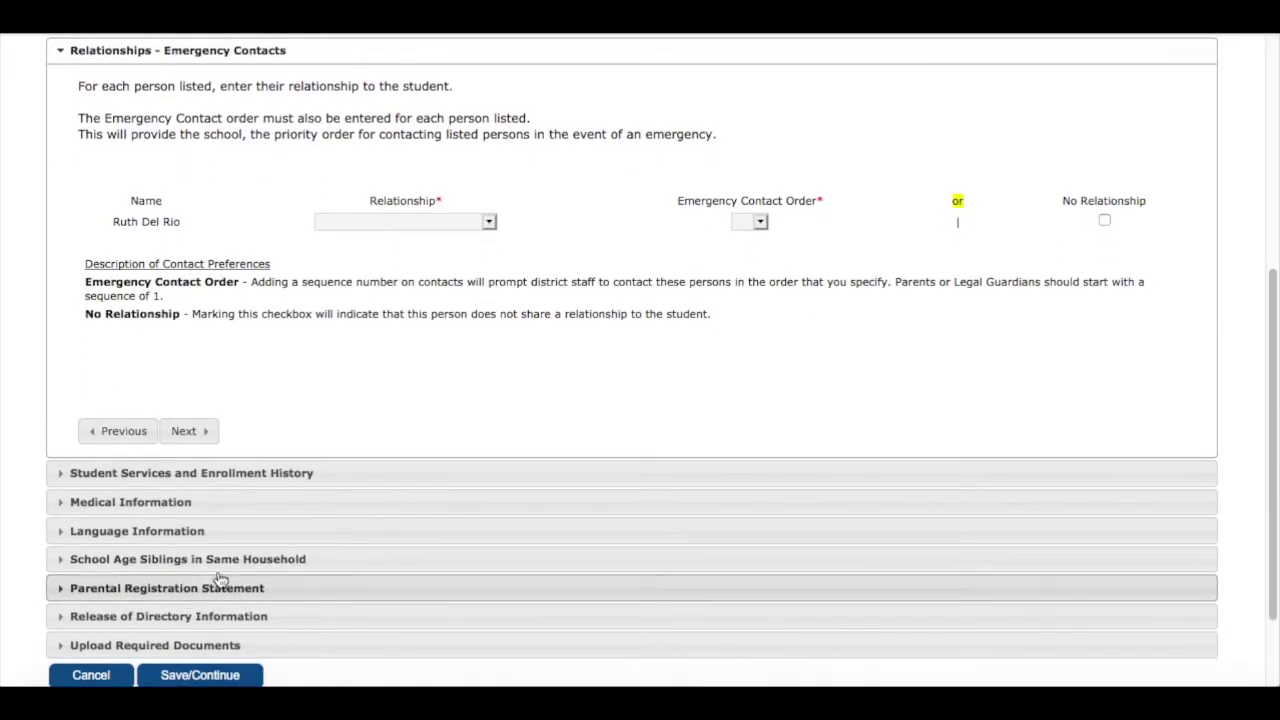
Record the emergency contact as Grandparent with contact order 2, then continue
click(489, 222)
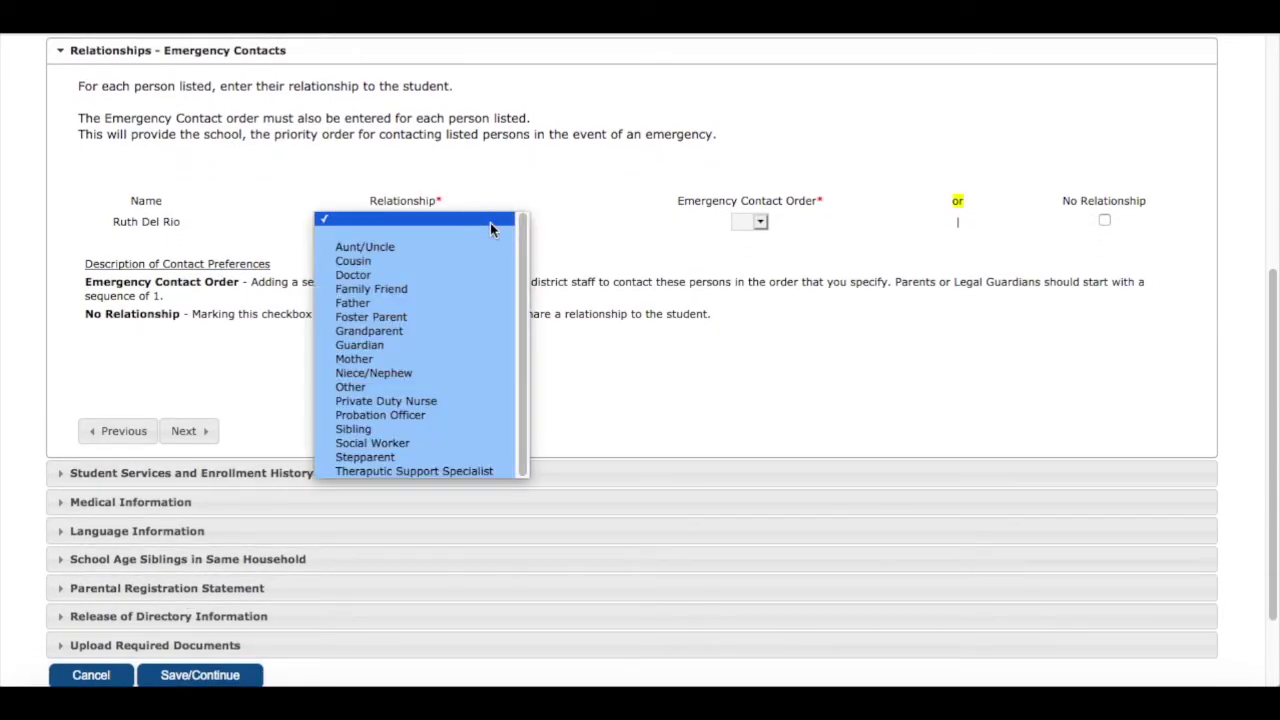
click(402, 330)
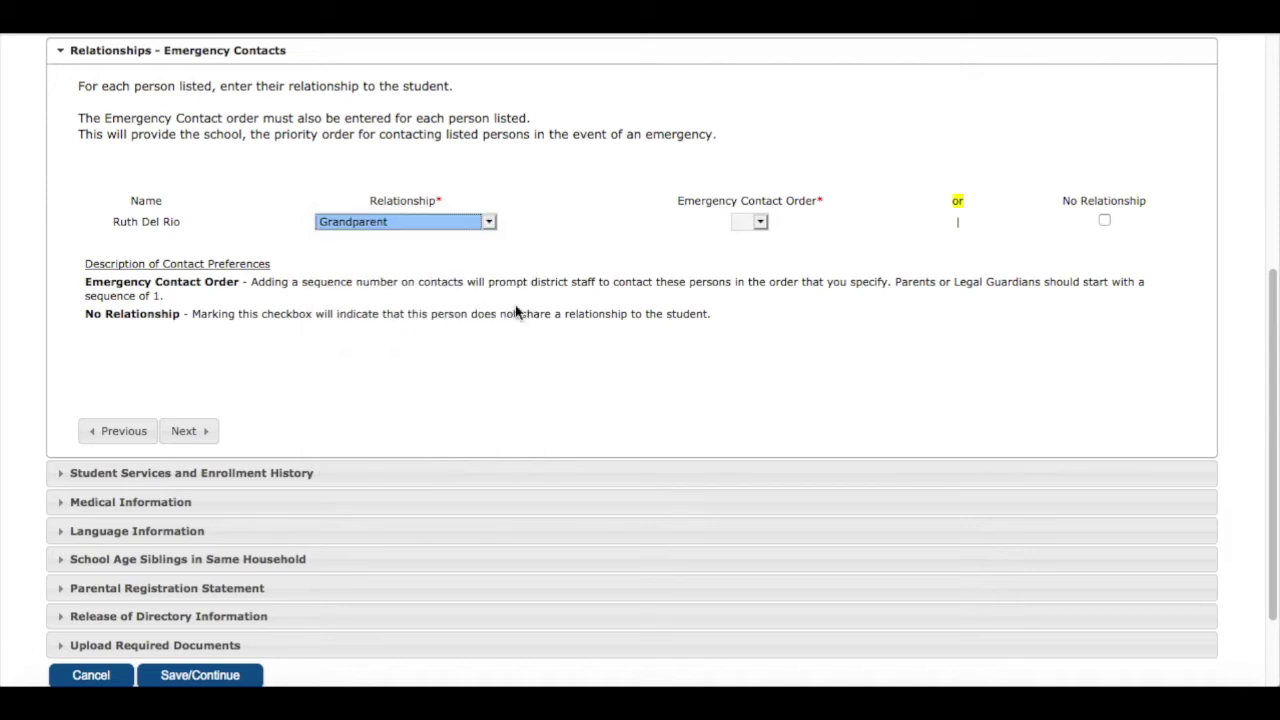
click(762, 224)
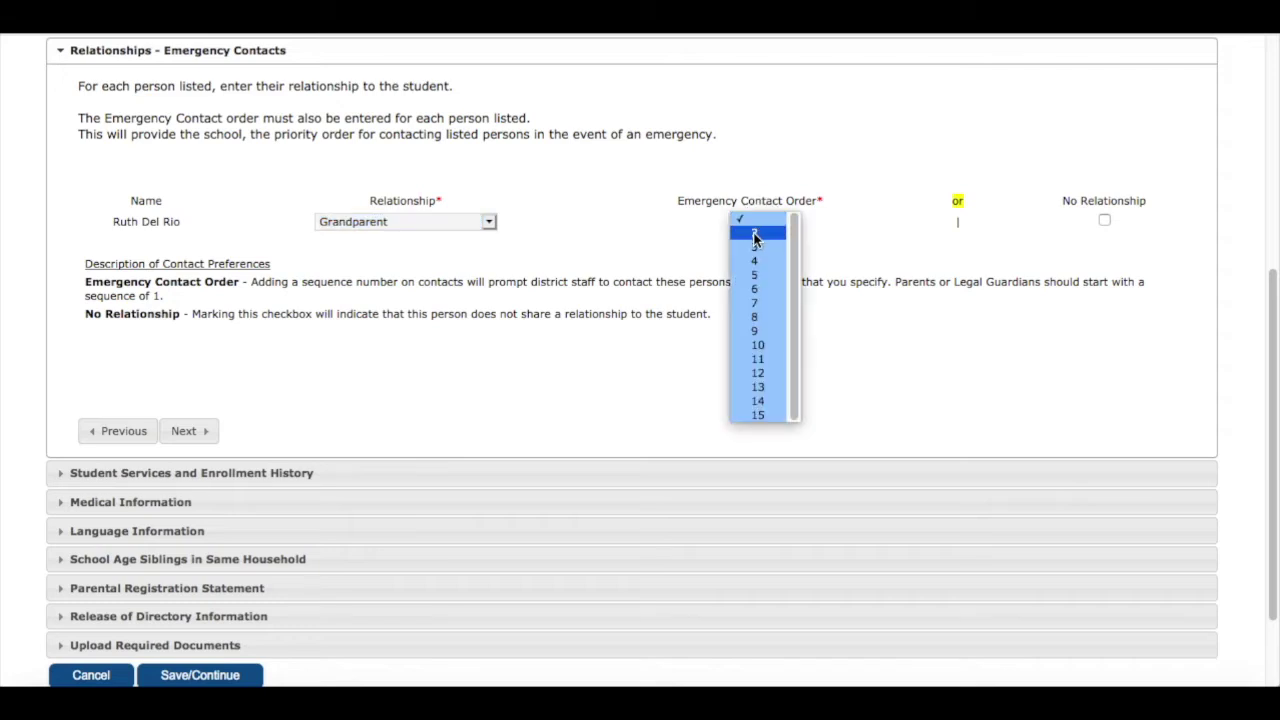
click(754, 234)
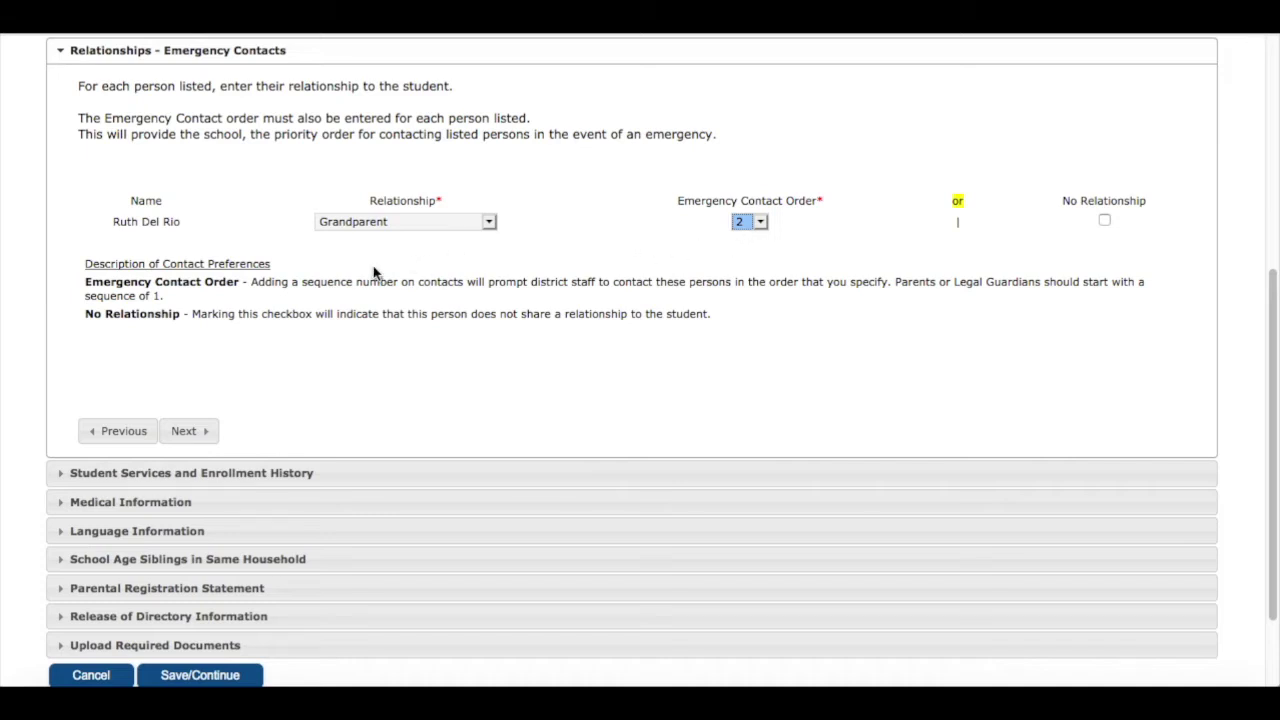
click(199, 433)
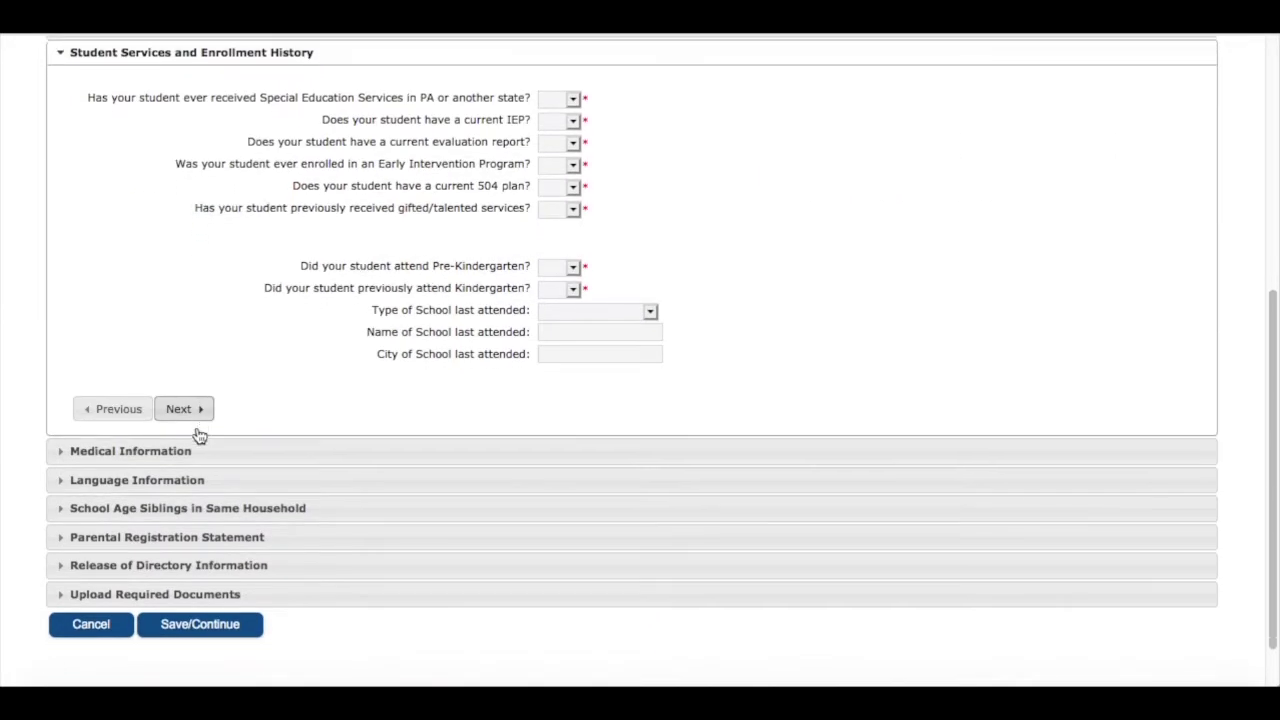
Answer No to special education, IEP, evaluation report, Early Intervention, 504 plan and gifted services
click(575, 100)
click(567, 137)
click(565, 120)
click(570, 160)
click(565, 141)
click(572, 164)
click(566, 204)
click(573, 186)
click(566, 226)
click(573, 208)
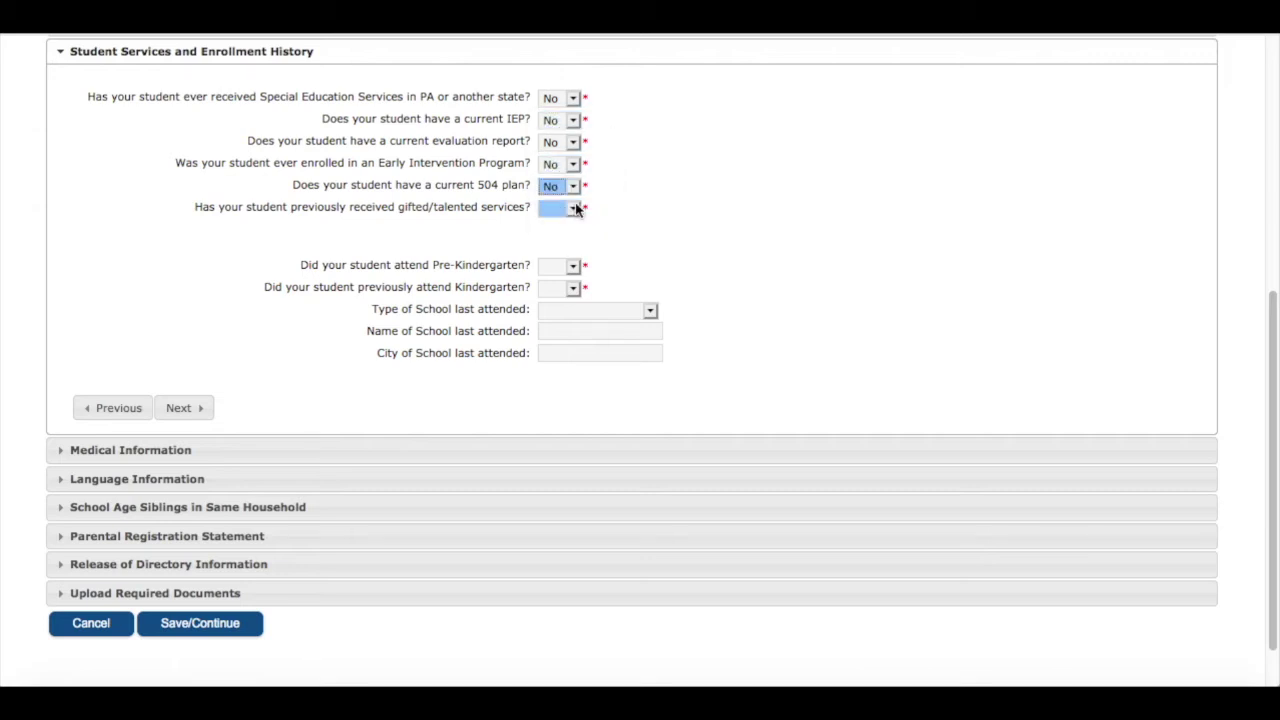
click(566, 248)
Answer No to attending Pre-Kindergarten and previously attending Kindergarten
click(573, 266)
click(573, 284)
click(577, 290)
click(566, 327)
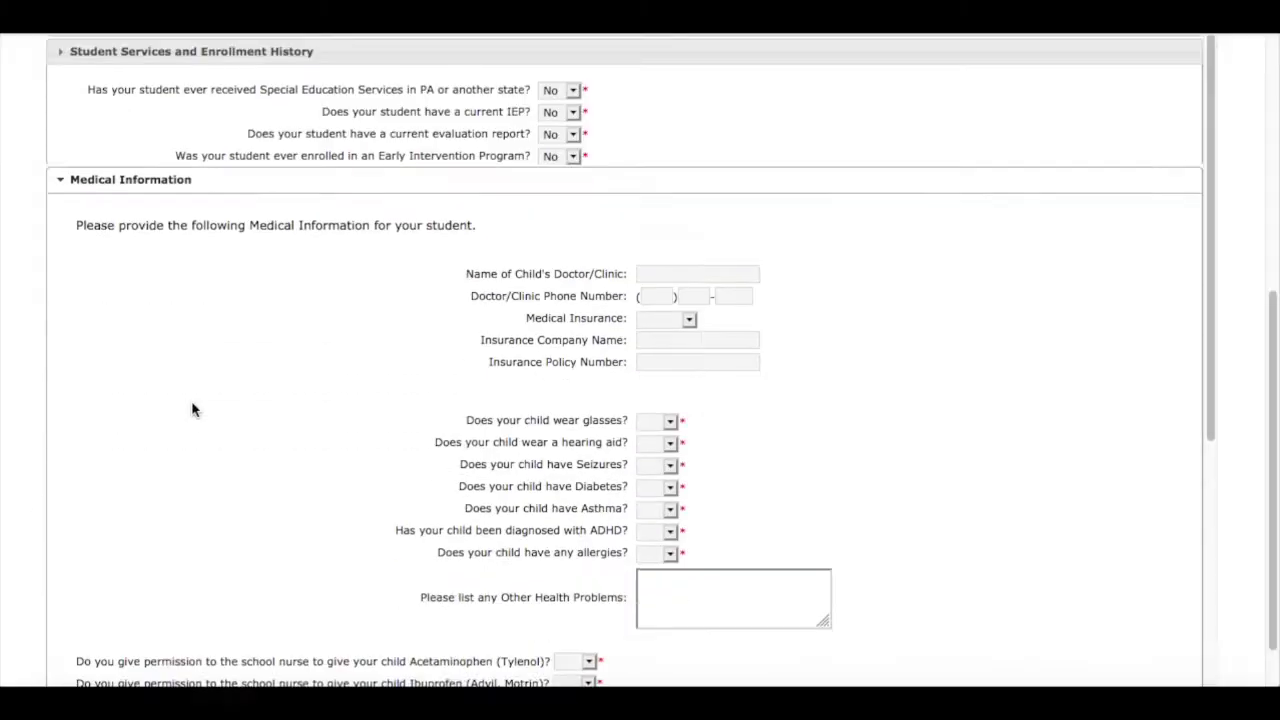
scroll(191, 409, down, 3)
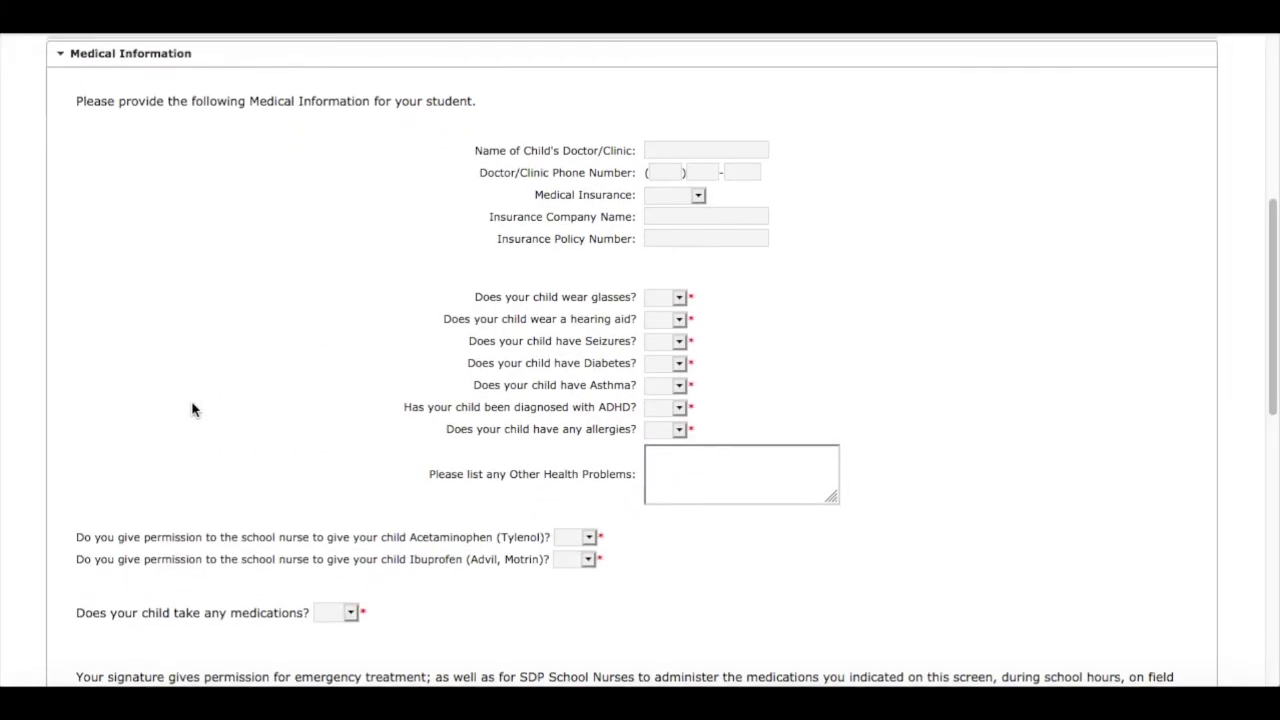
text(C)
click(700, 171)
click(675, 192)
click(680, 229)
click(706, 235)
Answer glasses Yes, hearing aid, seizures, diabetes, asthma and ADHD No, and list a penicillin allergy
drag(675, 293, 675, 321)
drag(677, 316, 677, 357)
drag(676, 338, 674, 379)
drag(676, 360, 672, 401)
drag(676, 382, 677, 422)
drag(676, 404, 677, 446)
drag(676, 426, 680, 443)
click(680, 455)
text(penicillin)
Grant permission for Tylenol and Ibuprofen
scroll(857, 357, down, 4)
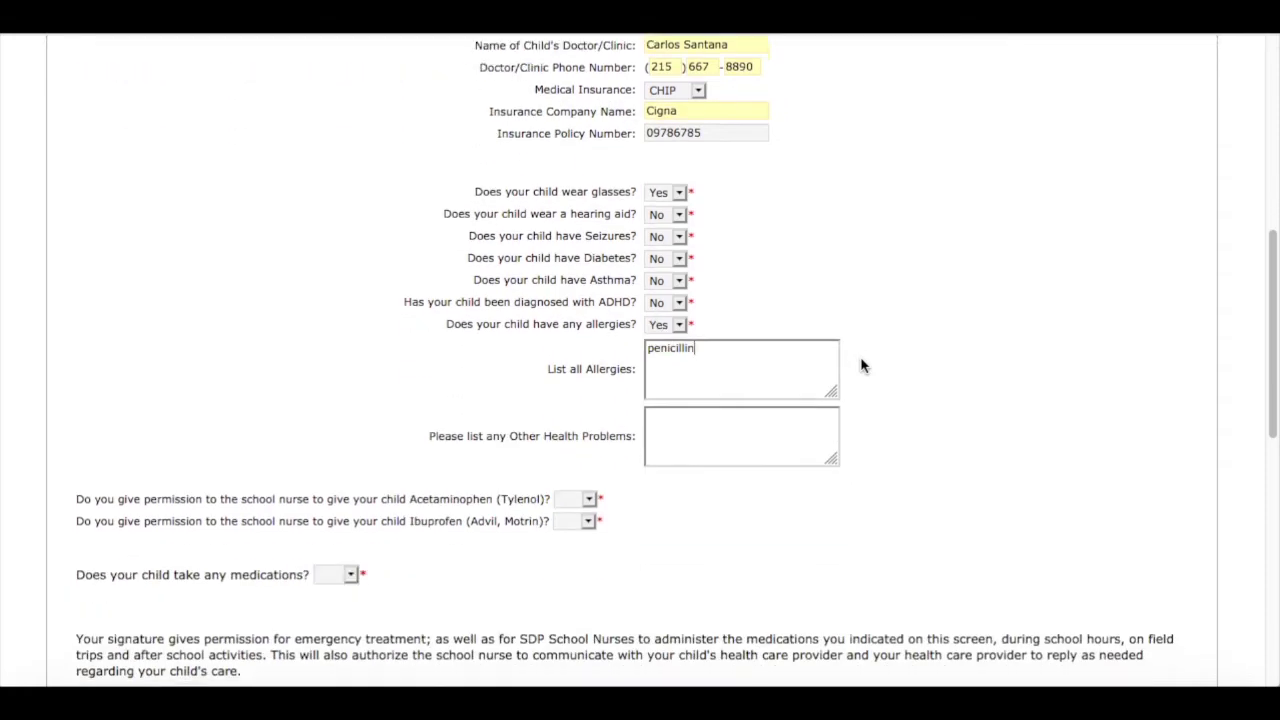
key(Tab)
key(Tab)
key(y)
key(Tab)
key(y)
scroll(929, 462, down, 3)
key(Tab)
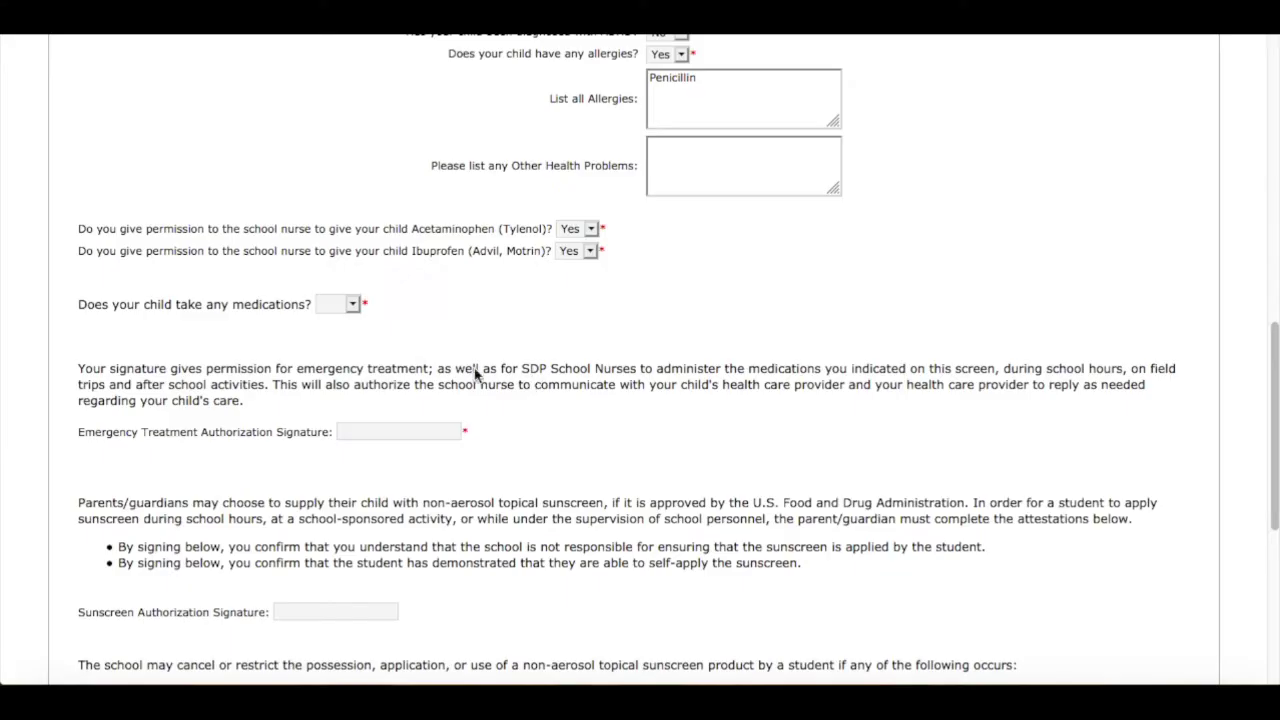
Answer Yes to the medications question, revealing the medication detail sections
click(357, 310)
click(355, 306)
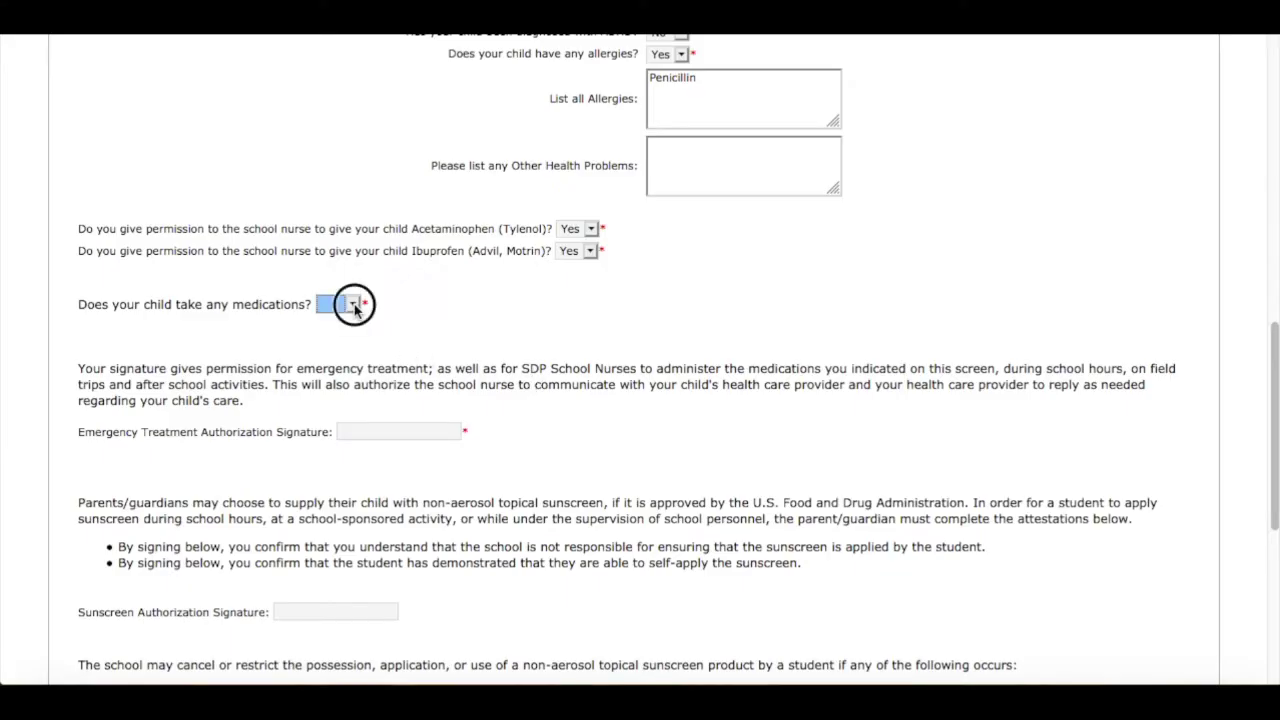
click(342, 342)
key(Down)
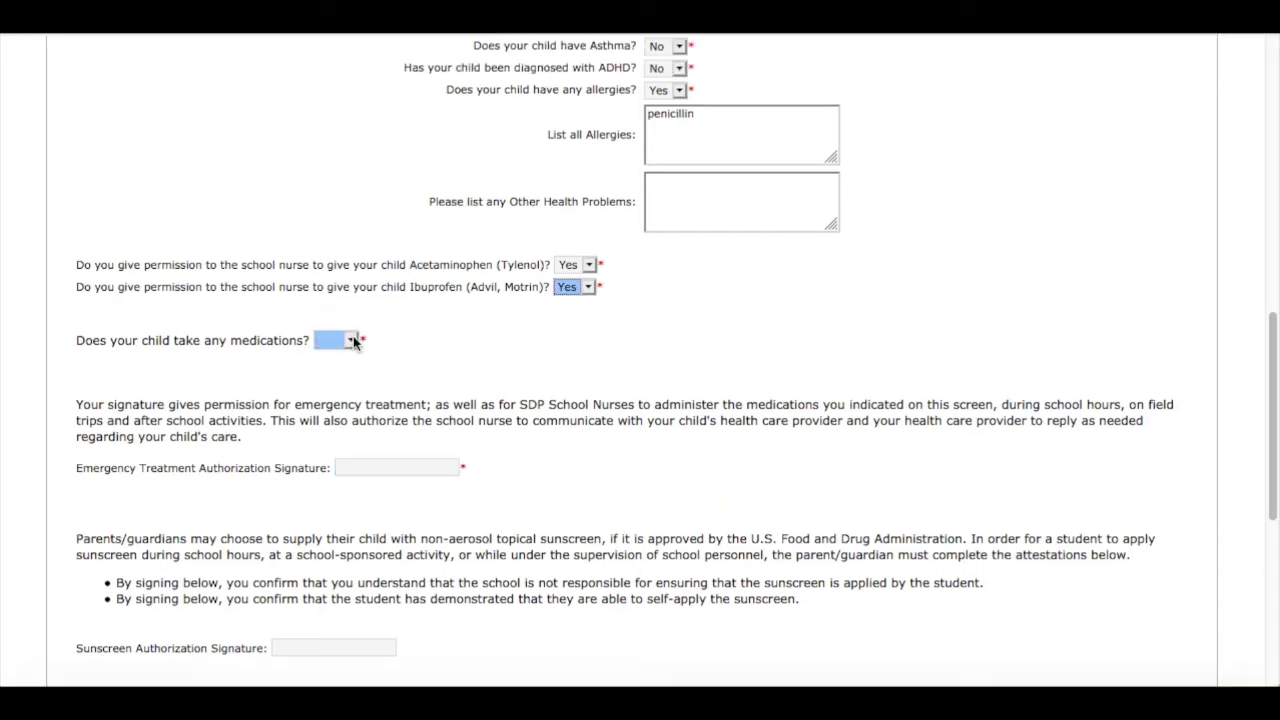
click(353, 341)
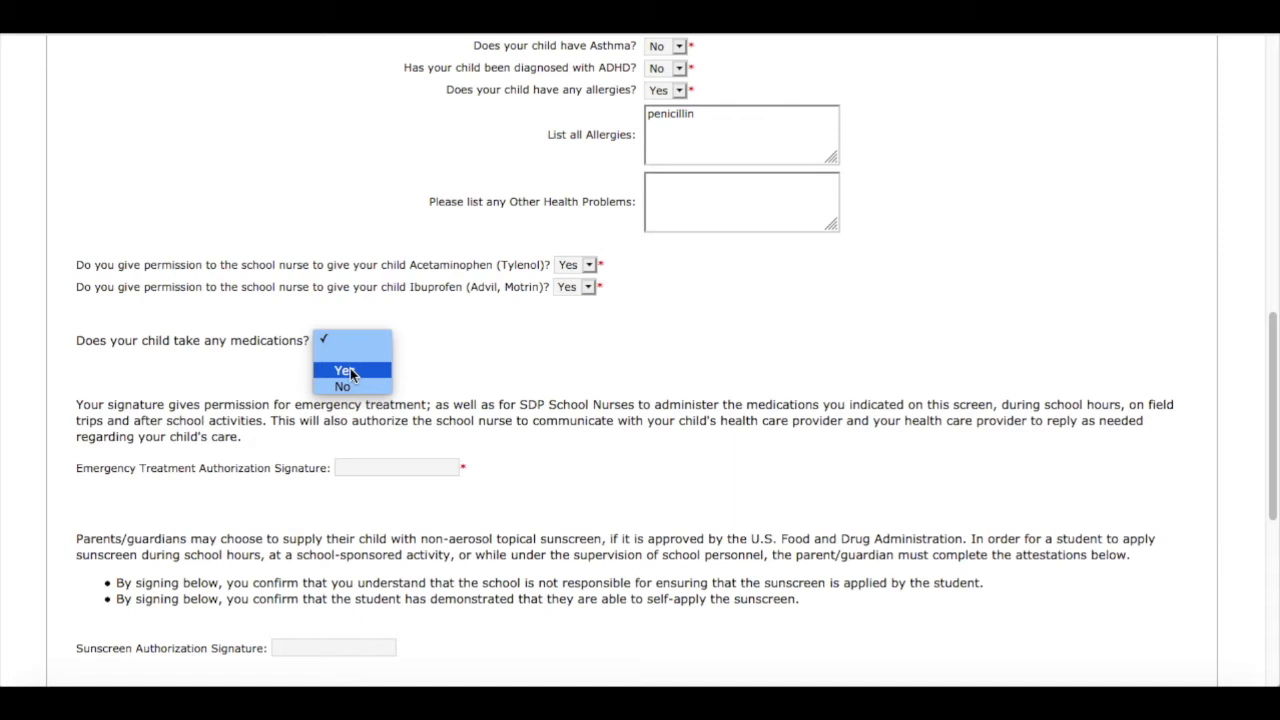
click(350, 372)
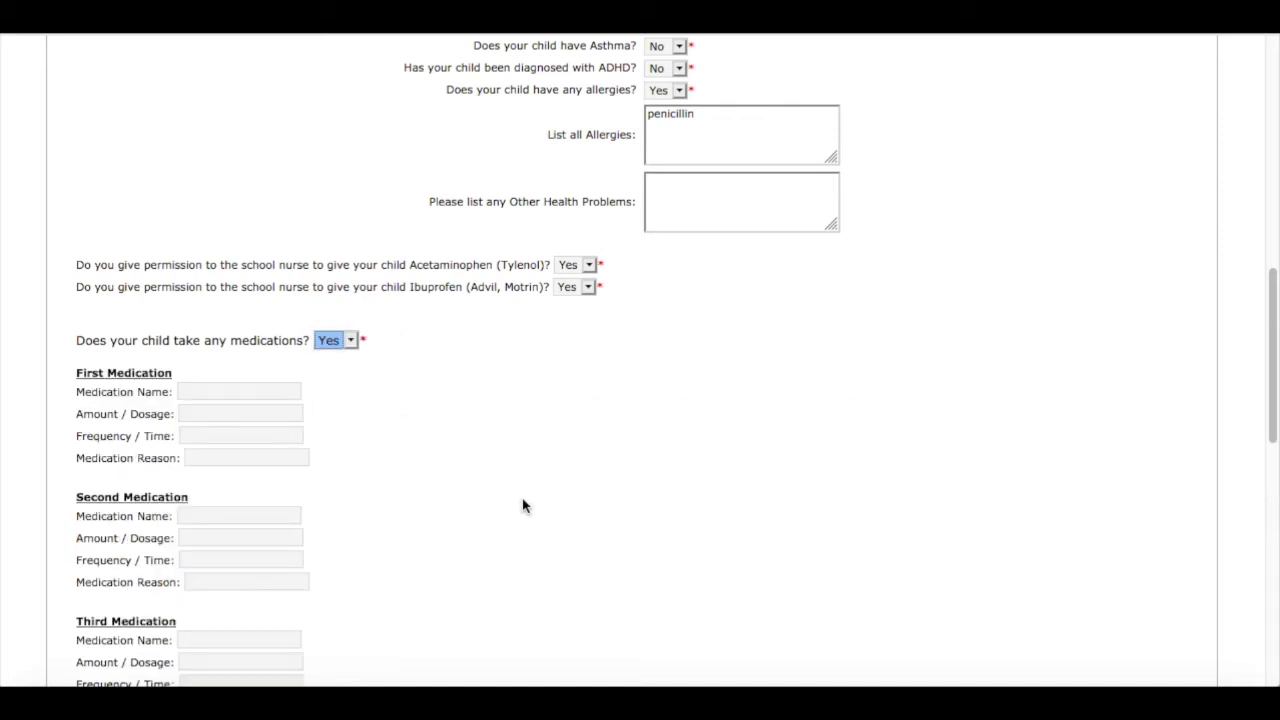
scroll(523, 505, down, 1)
scroll(523, 505, down, 3)
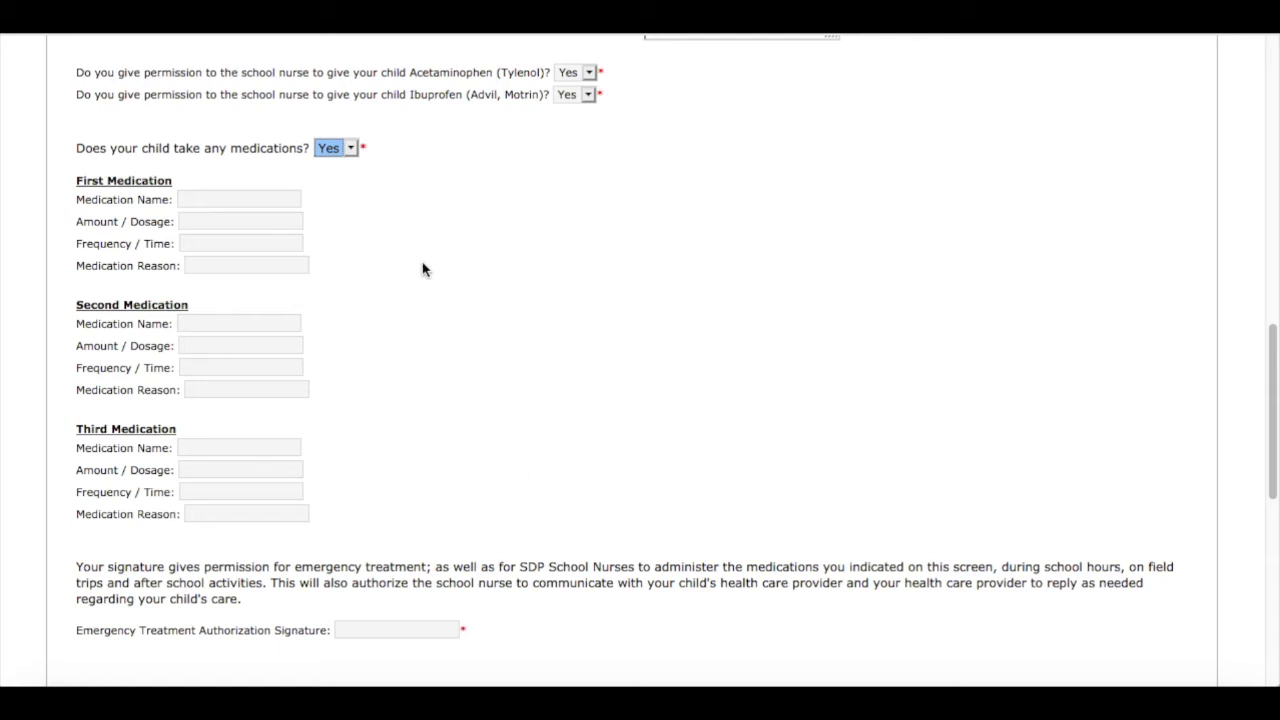
Change the medications answer to No and go to the emergency treatment signature field
click(352, 148)
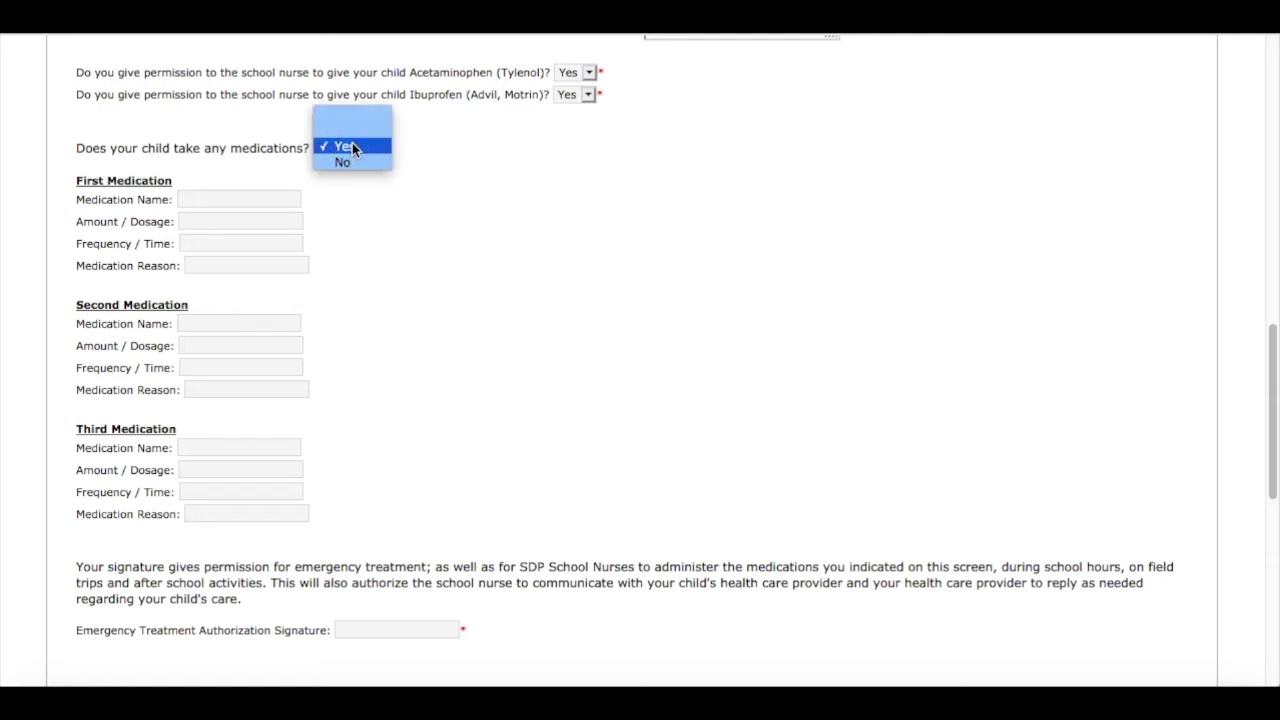
click(522, 505)
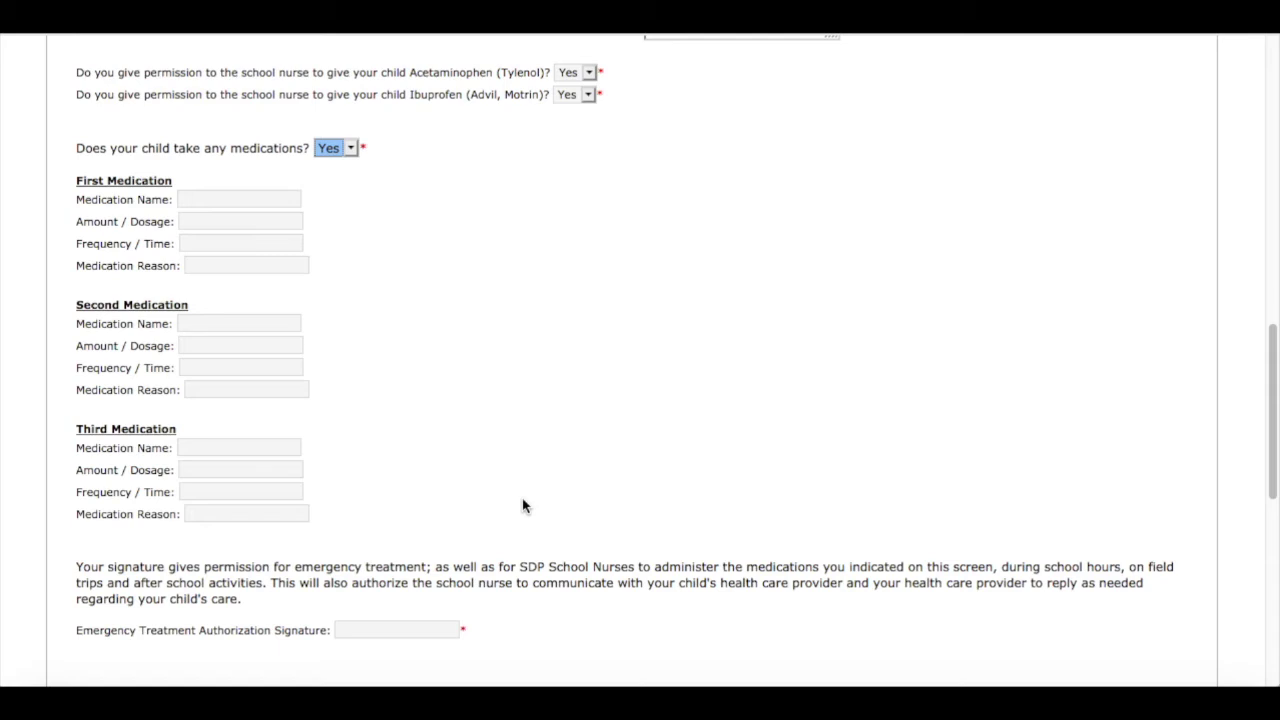
click(352, 148)
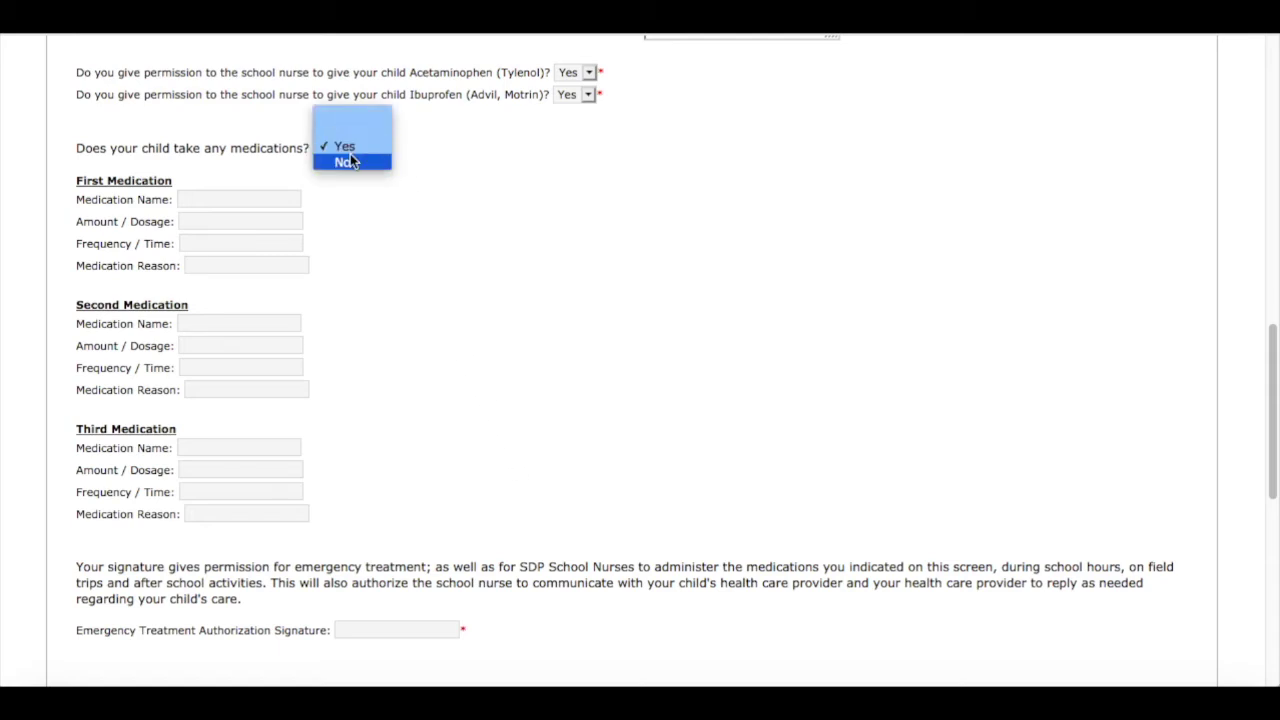
click(343, 163)
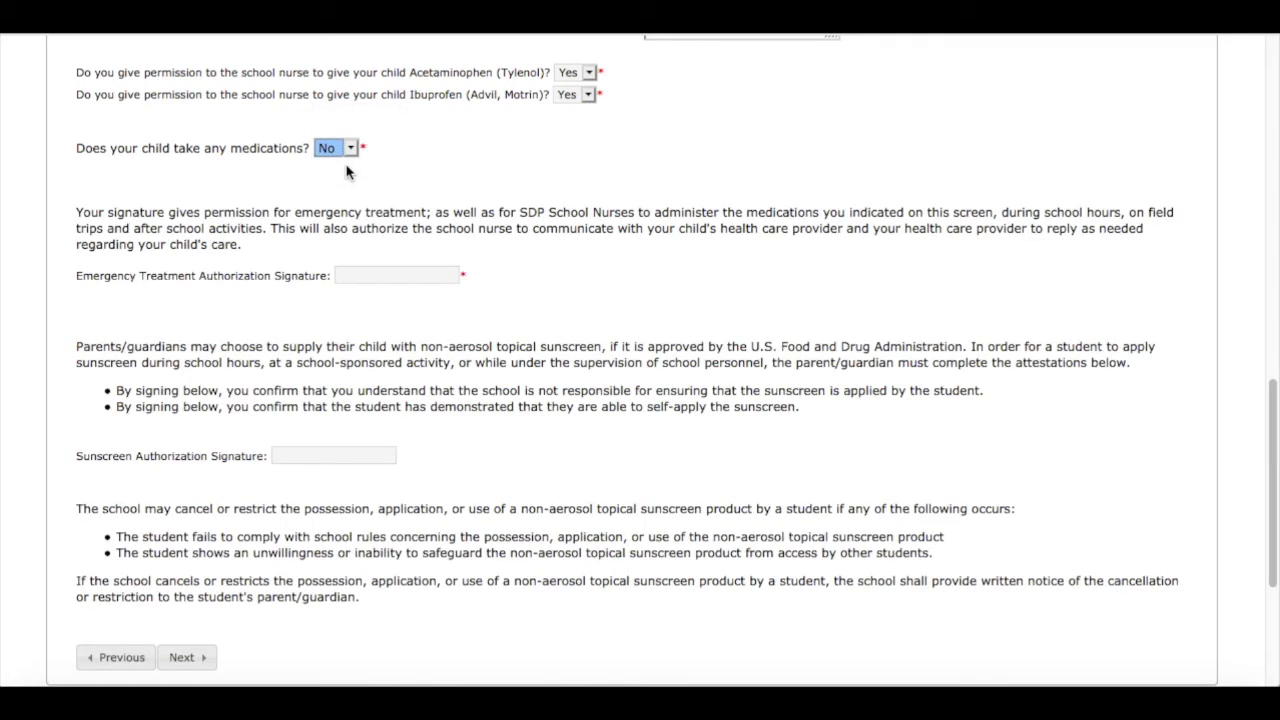
click(371, 272)
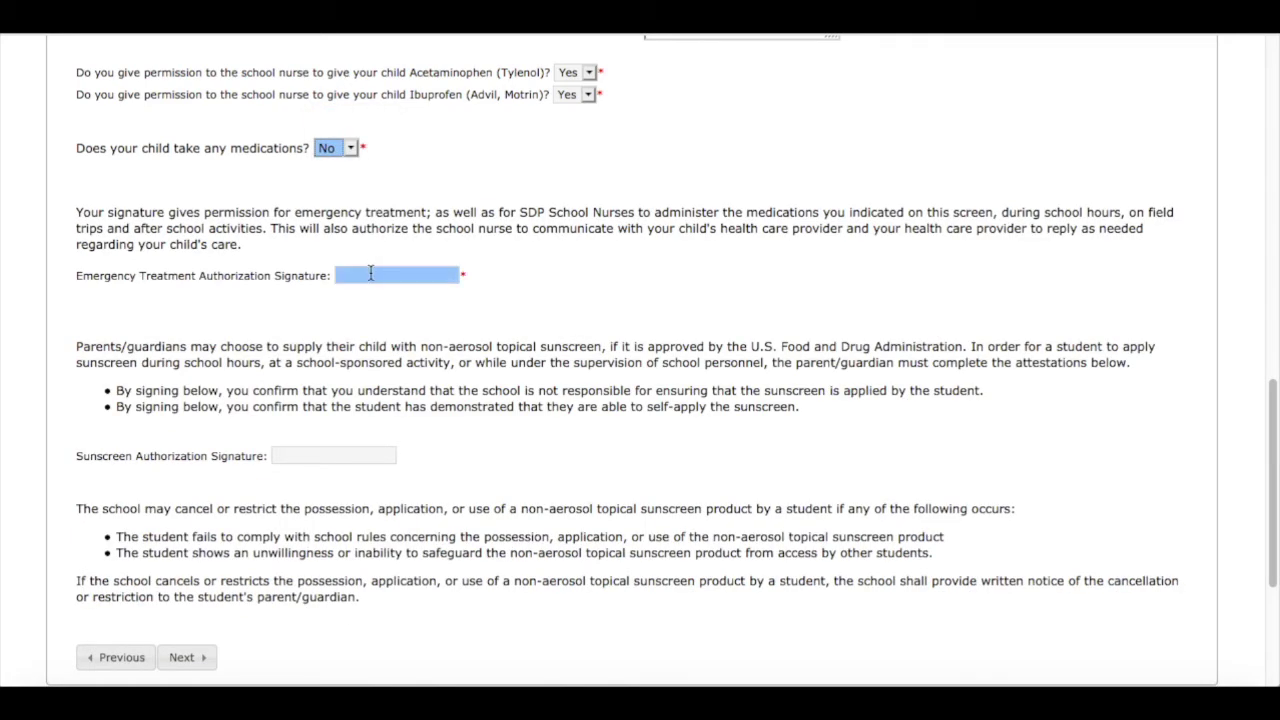
Sign the Emergency Treatment Authorization with the parent's full name
click(370, 273)
scroll(611, 422, down, 1)
scroll(611, 422, down, 2)
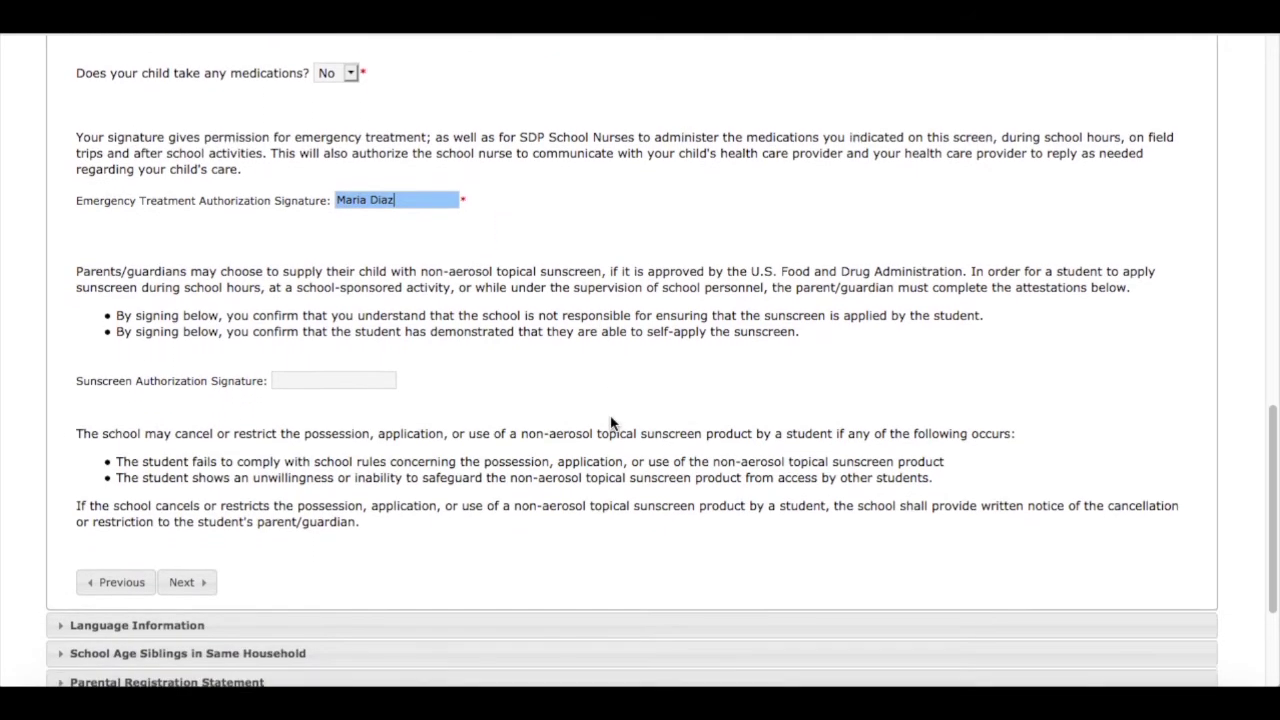
scroll(611, 422, up, 2)
scroll(611, 422, down, 1)
scroll(611, 422, down, 1)
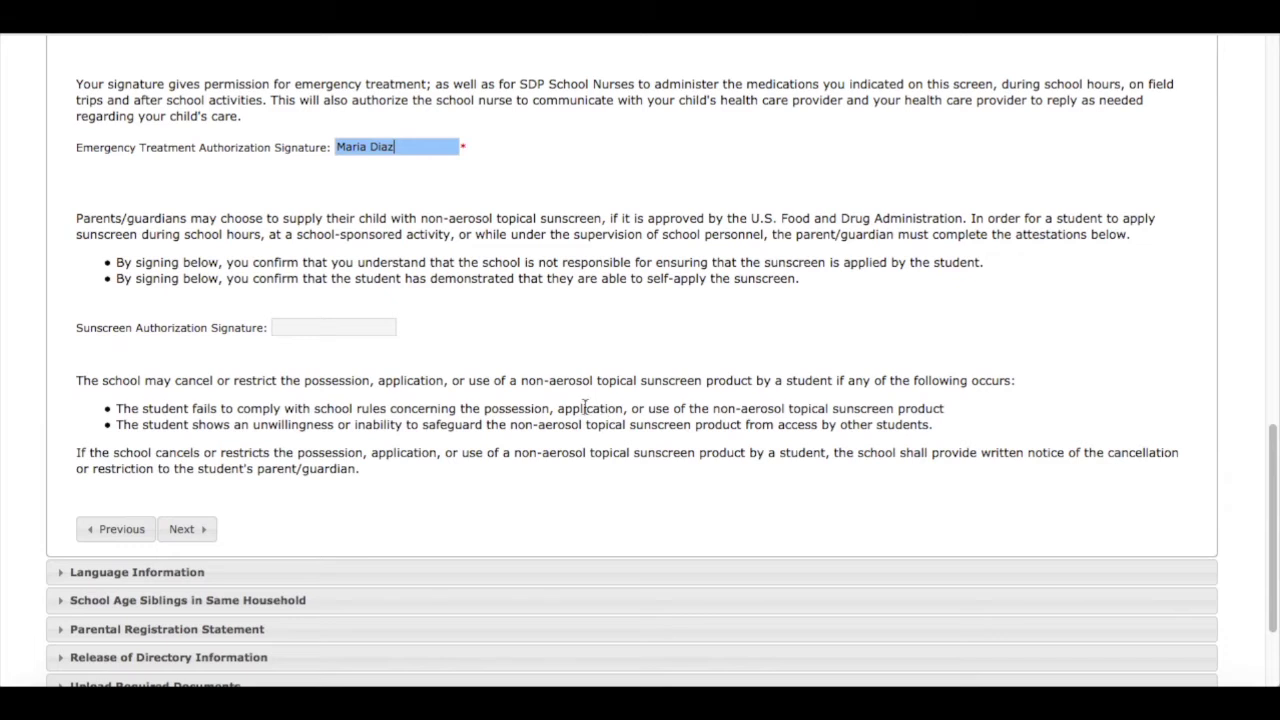
Start typing the parent's name in the Sunscreen Authorization Signature field
click(342, 329)
click(316, 332)
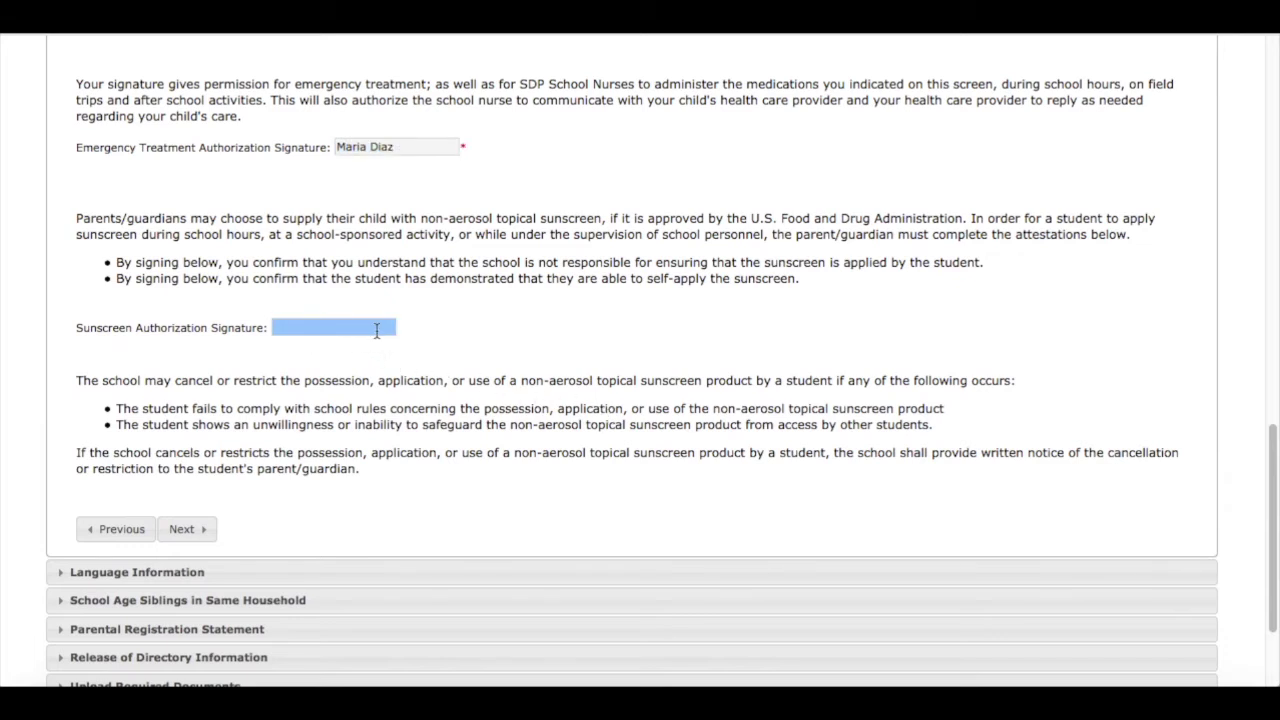
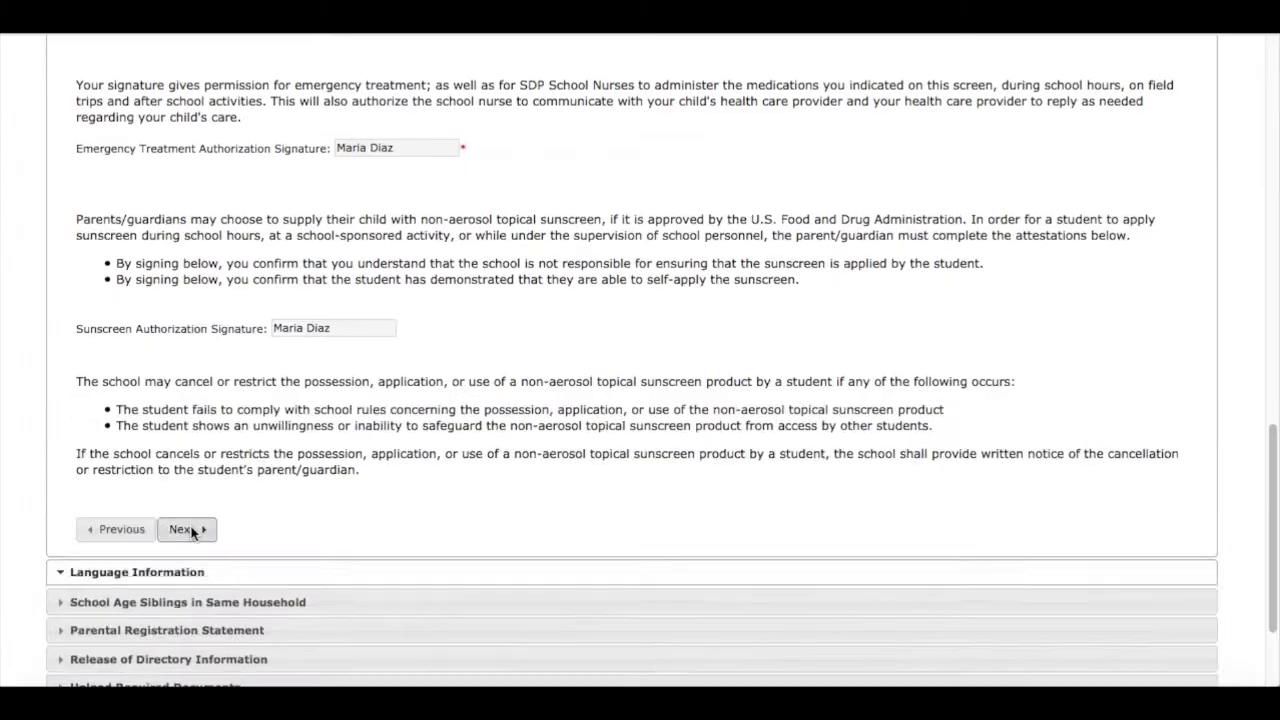
In Language Information, answer No to English at home and choose Spanish as home language
click(181, 529)
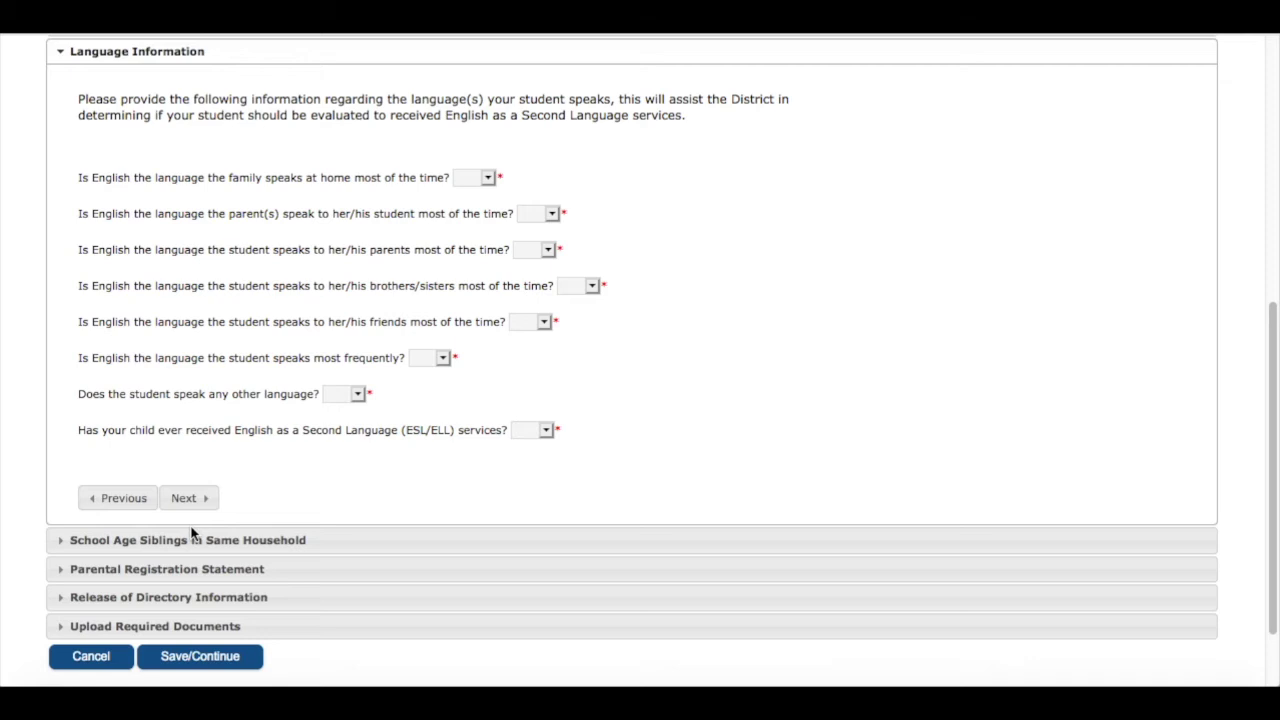
click(487, 178)
click(483, 215)
click(509, 199)
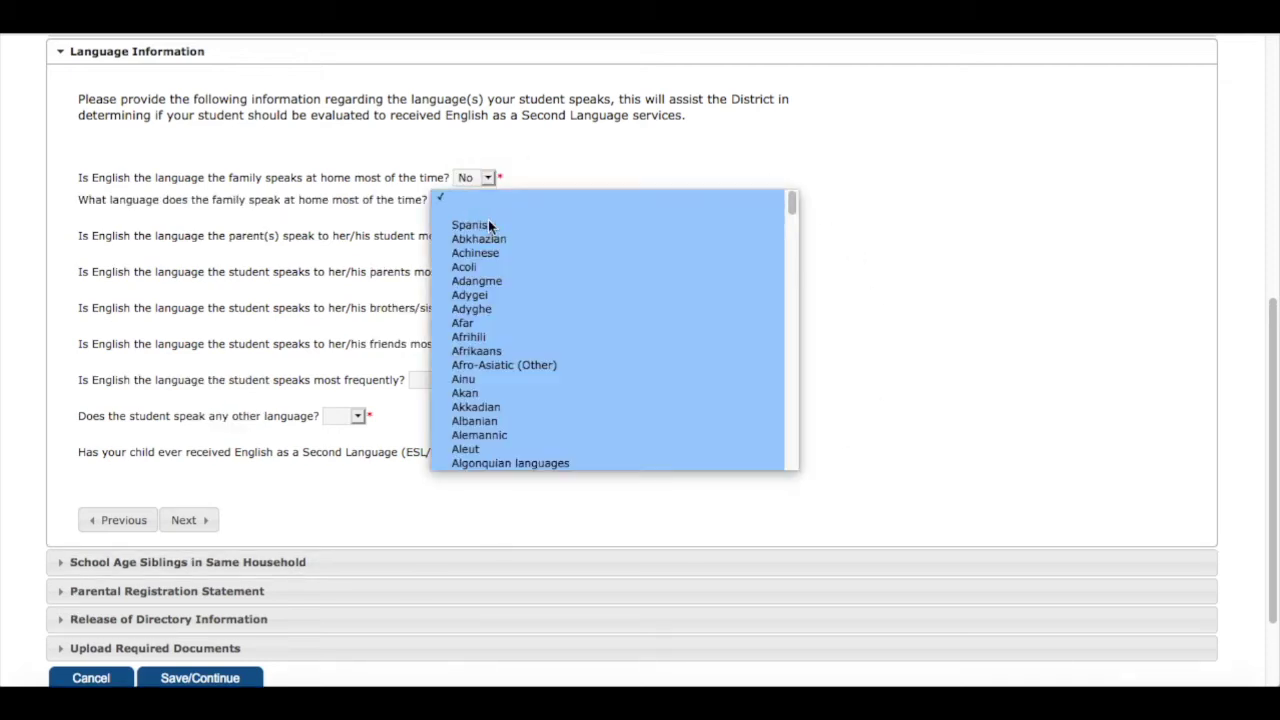
click(488, 219)
Set parents' language to Spanish, another language Yes (Spanish), ESL services No, then continue
click(549, 236)
click(543, 272)
click(575, 257)
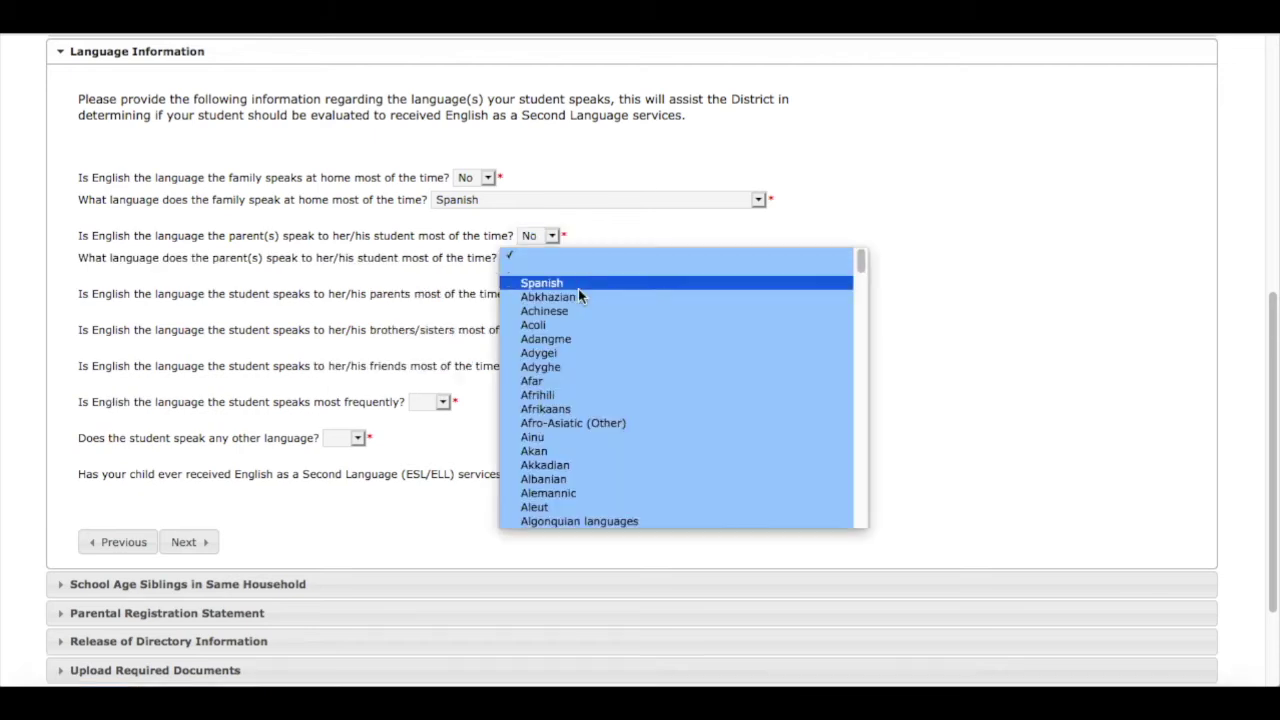
click(357, 482)
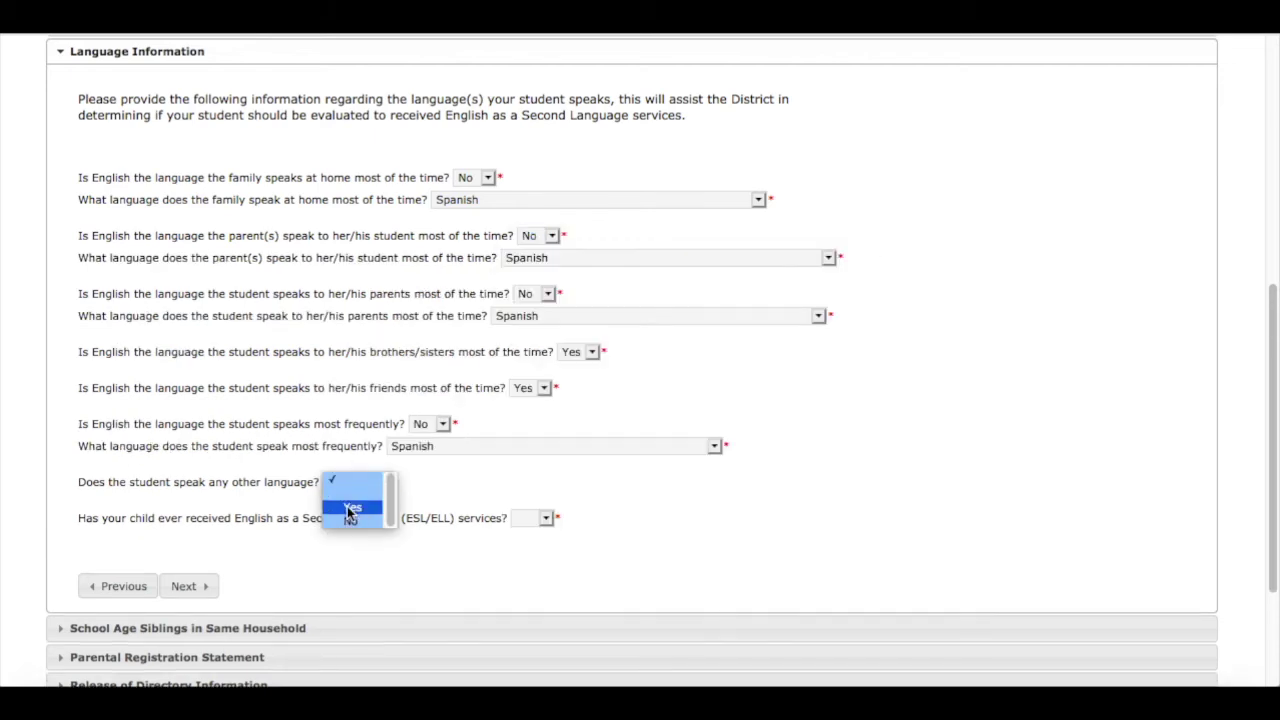
click(351, 509)
click(405, 249)
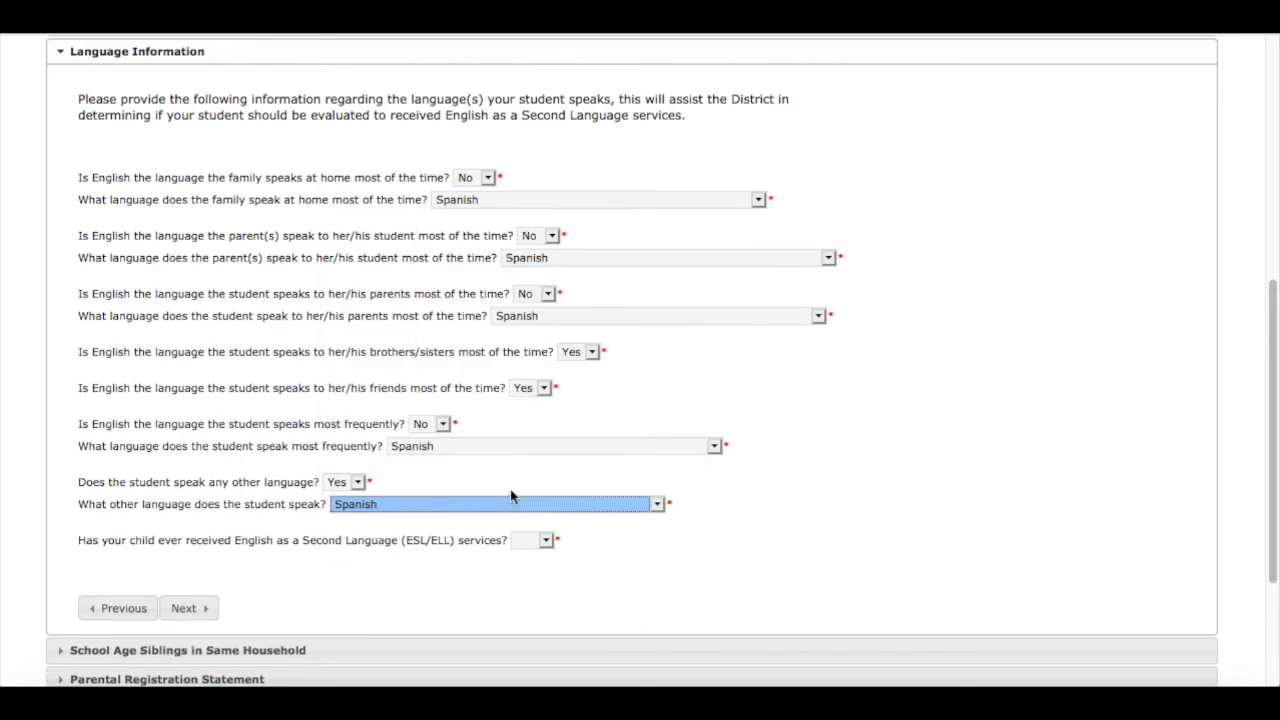
click(544, 540)
click(543, 581)
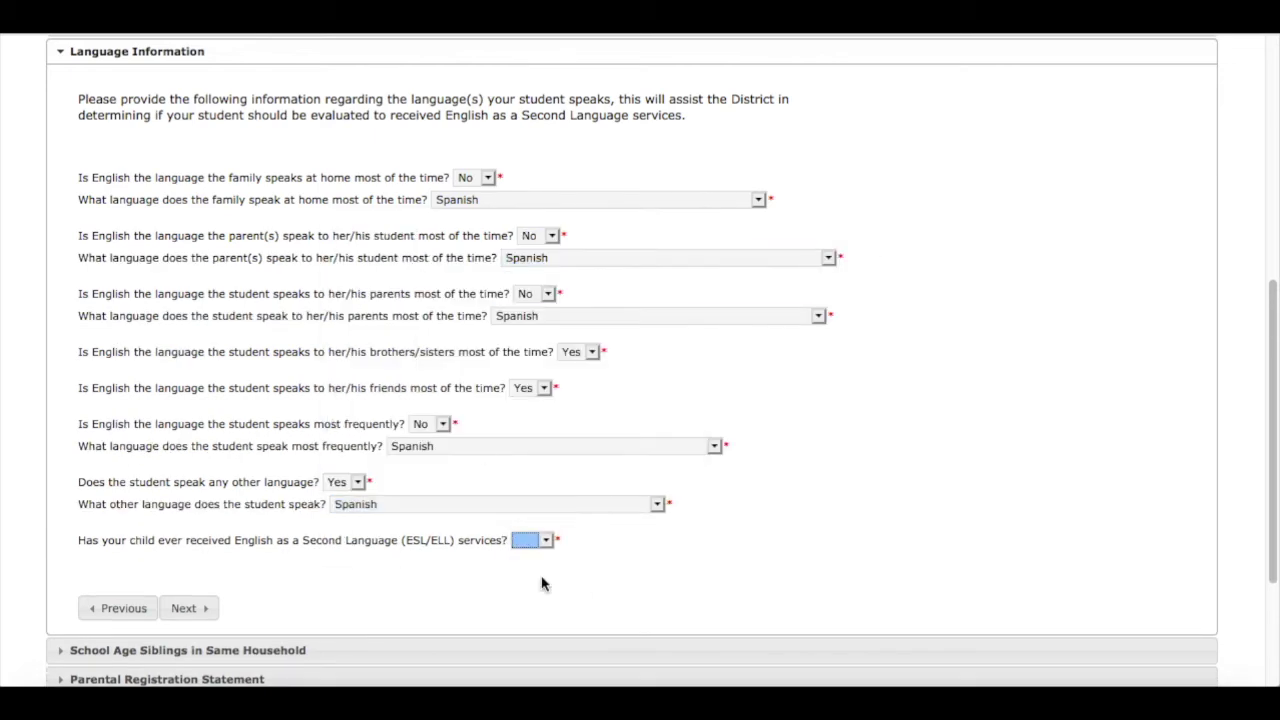
click(194, 610)
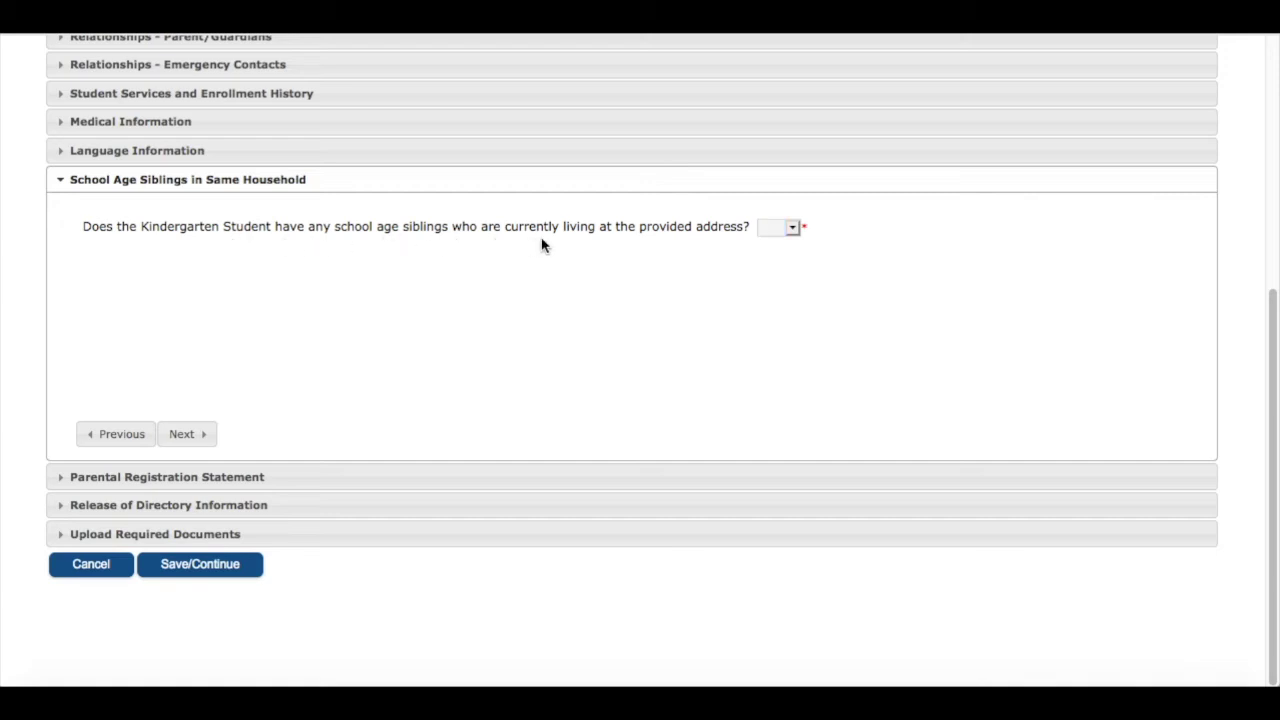
Set the school-age siblings question to No, correcting an initial Yes
click(793, 228)
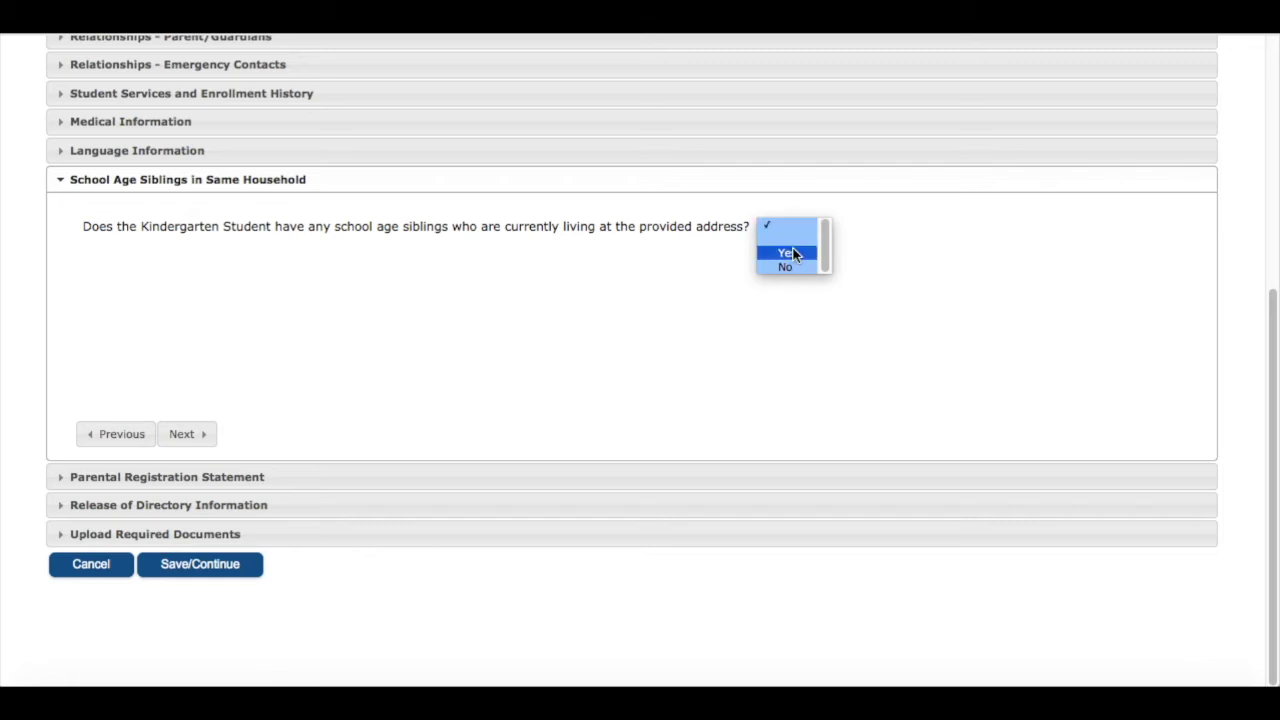
click(789, 252)
scroll(780, 471, down, 1)
scroll(780, 465, up, 1)
click(806, 197)
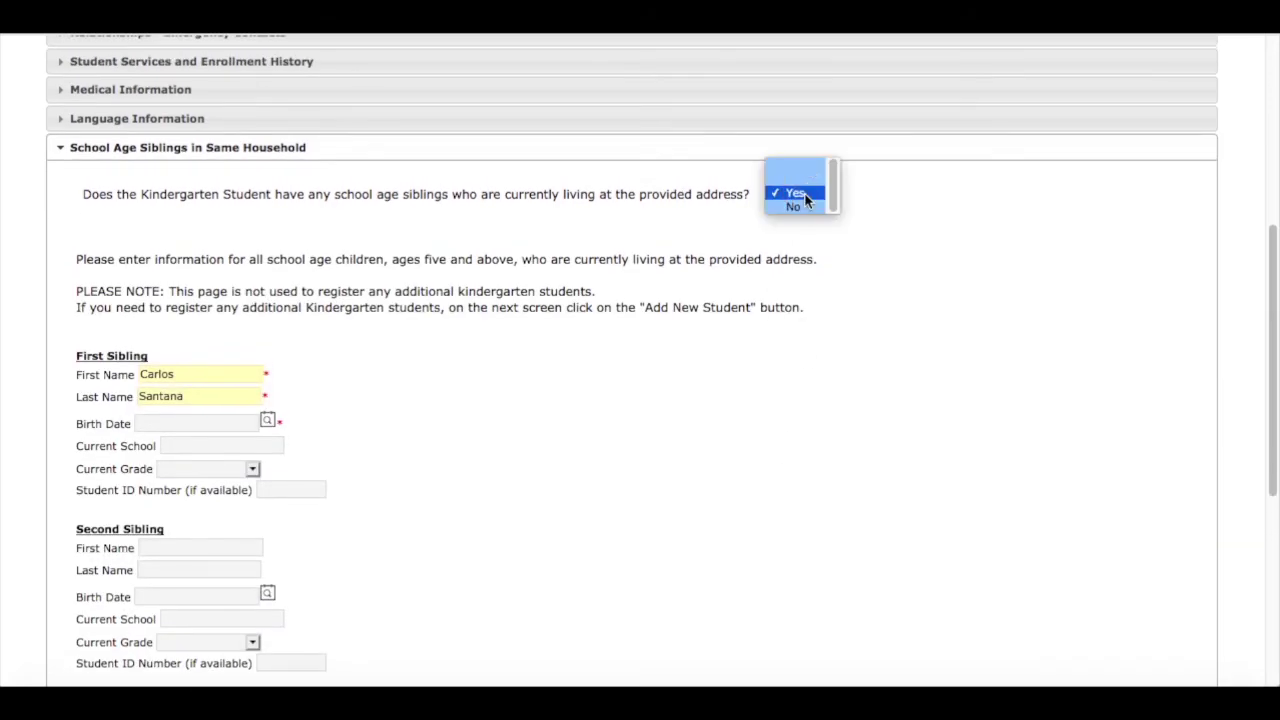
click(794, 207)
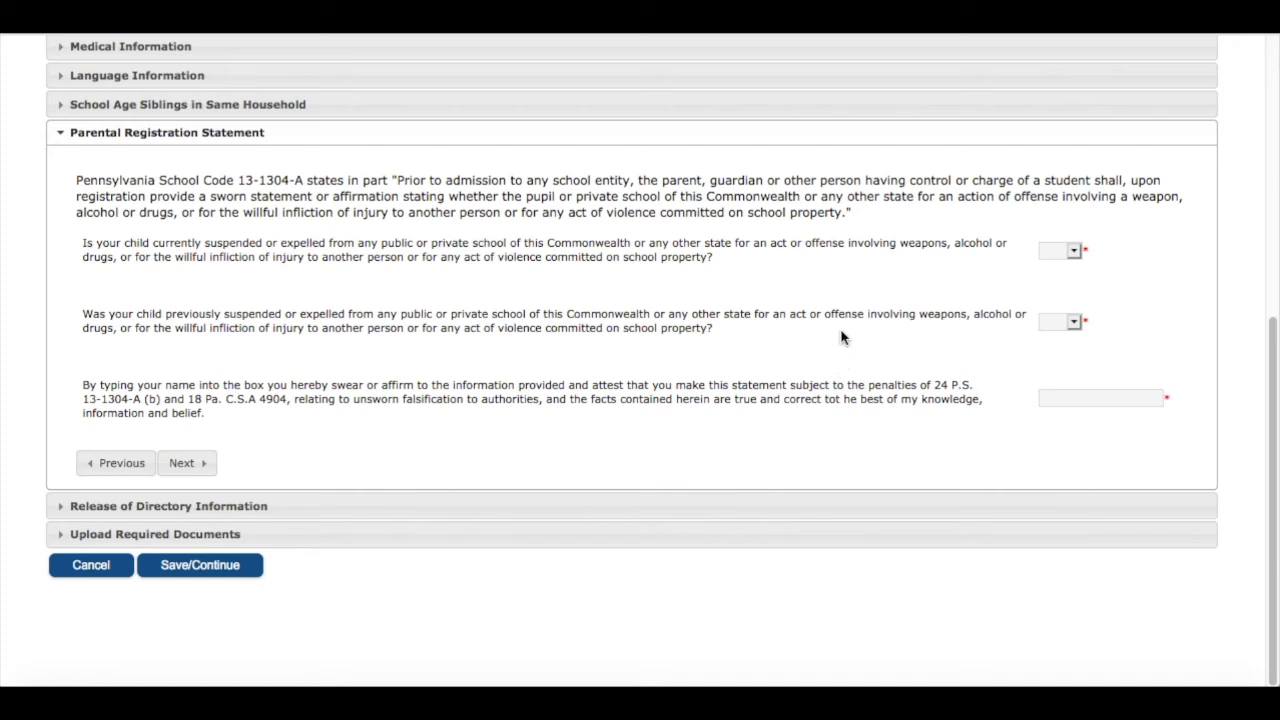
Answer No to both the current and previous suspension questions
click(1072, 253)
click(1073, 253)
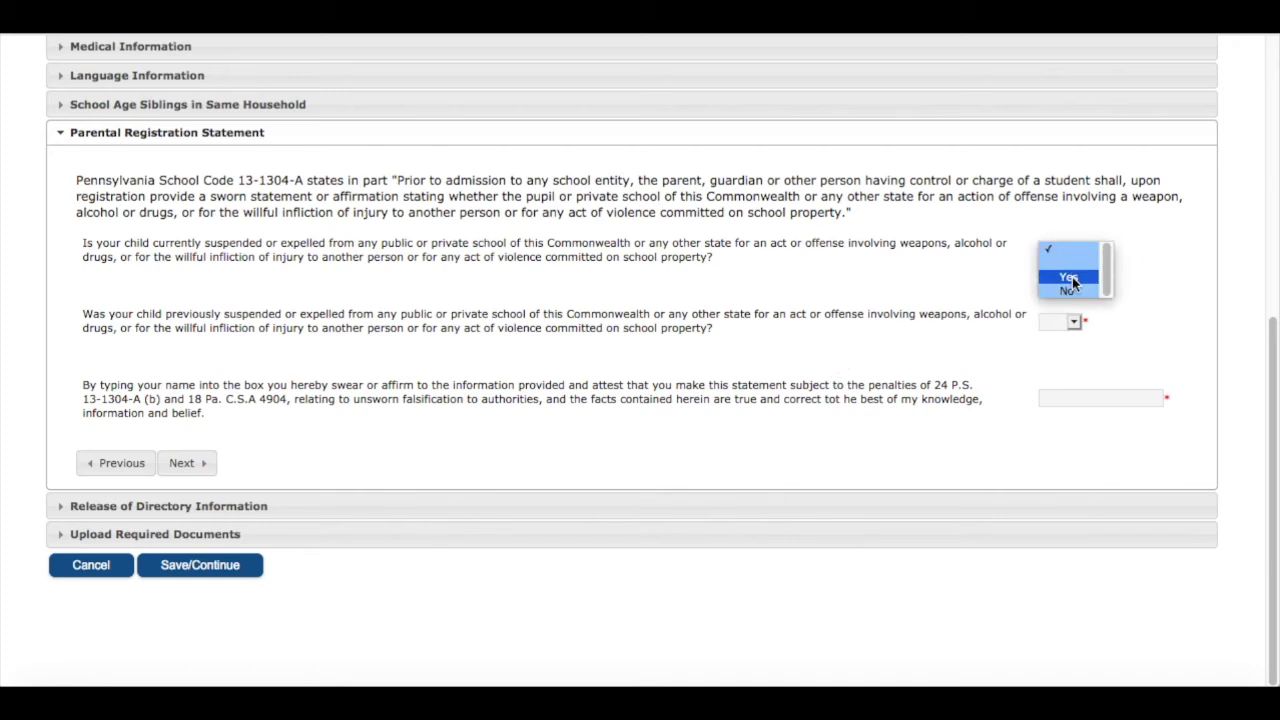
click(1069, 277)
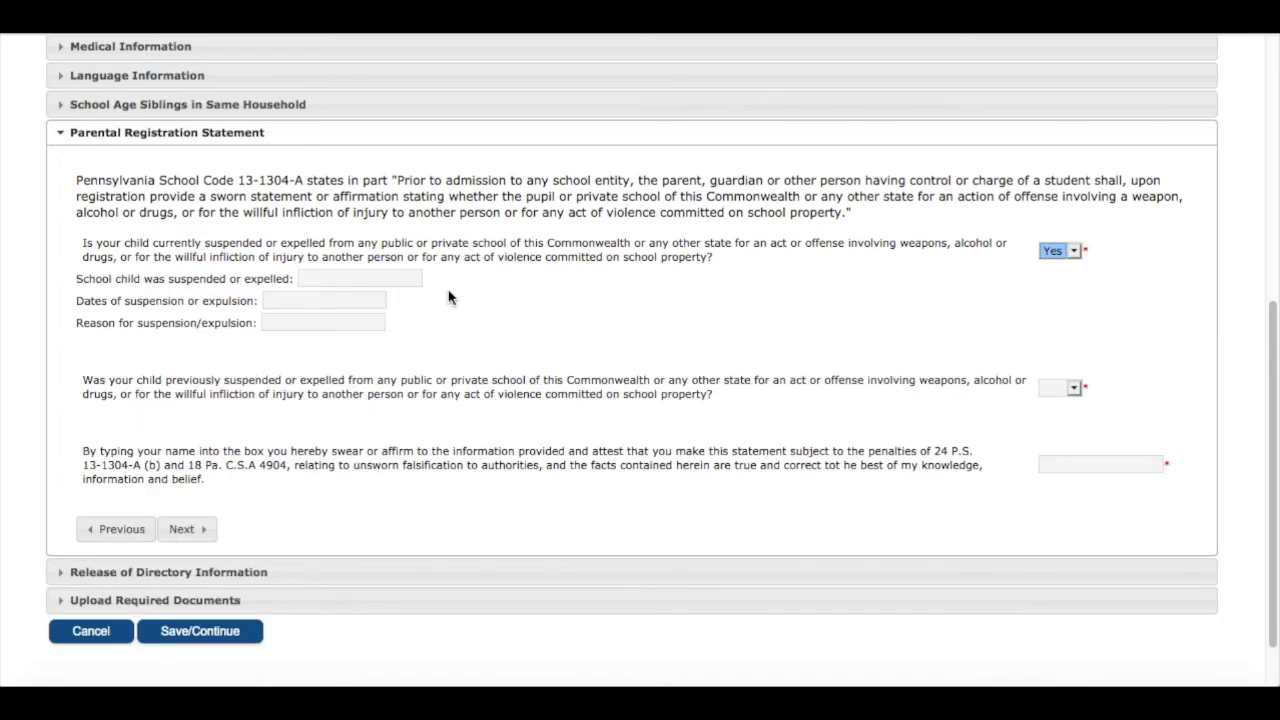
click(1072, 251)
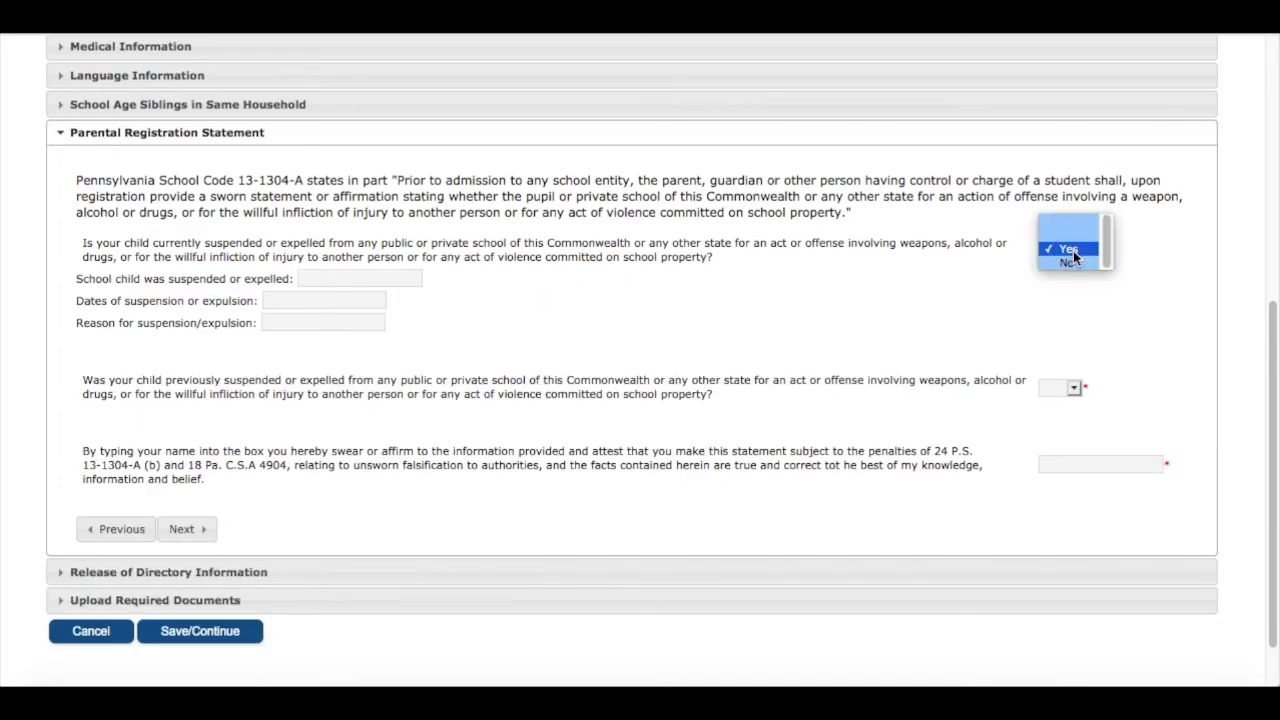
click(1070, 262)
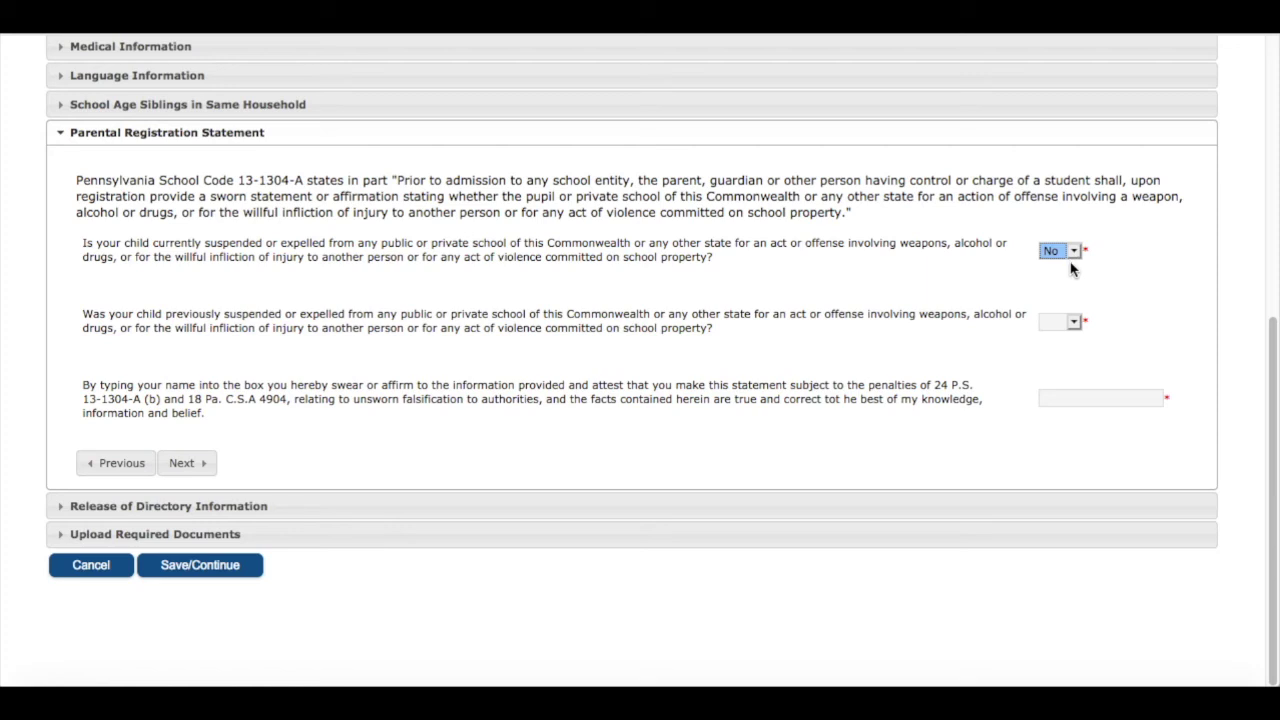
click(1072, 326)
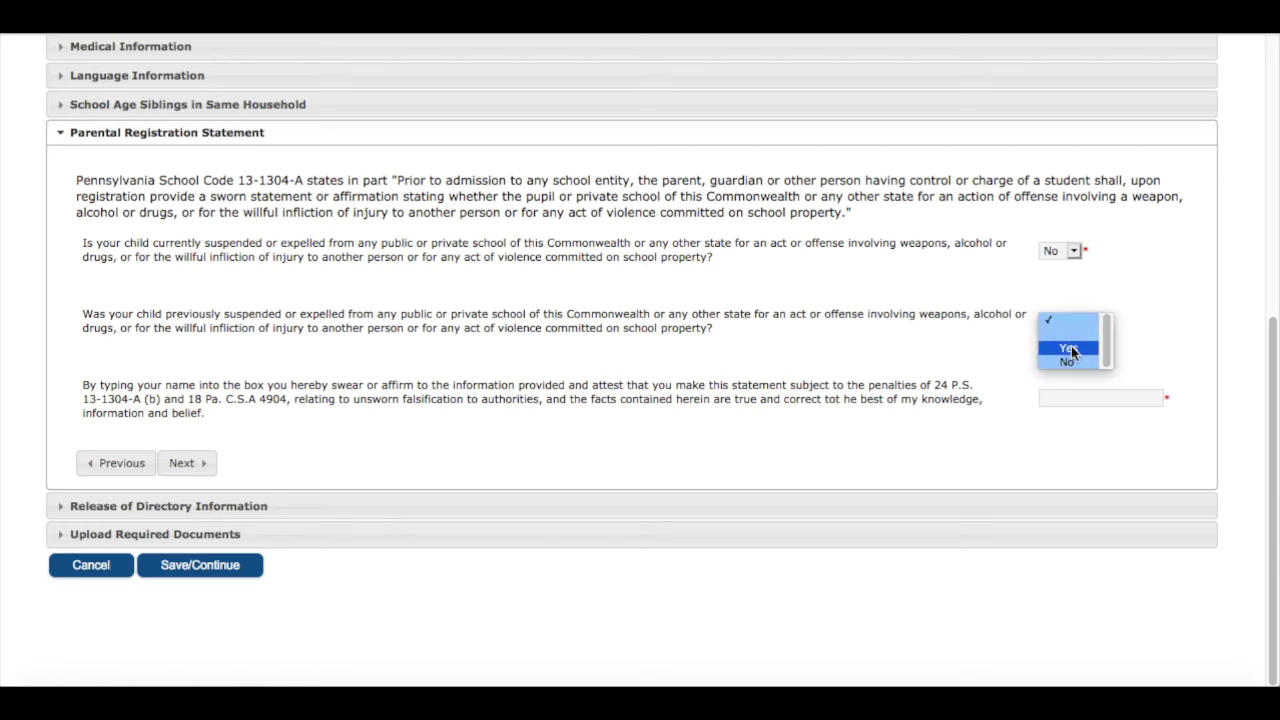
click(1071, 348)
click(1075, 320)
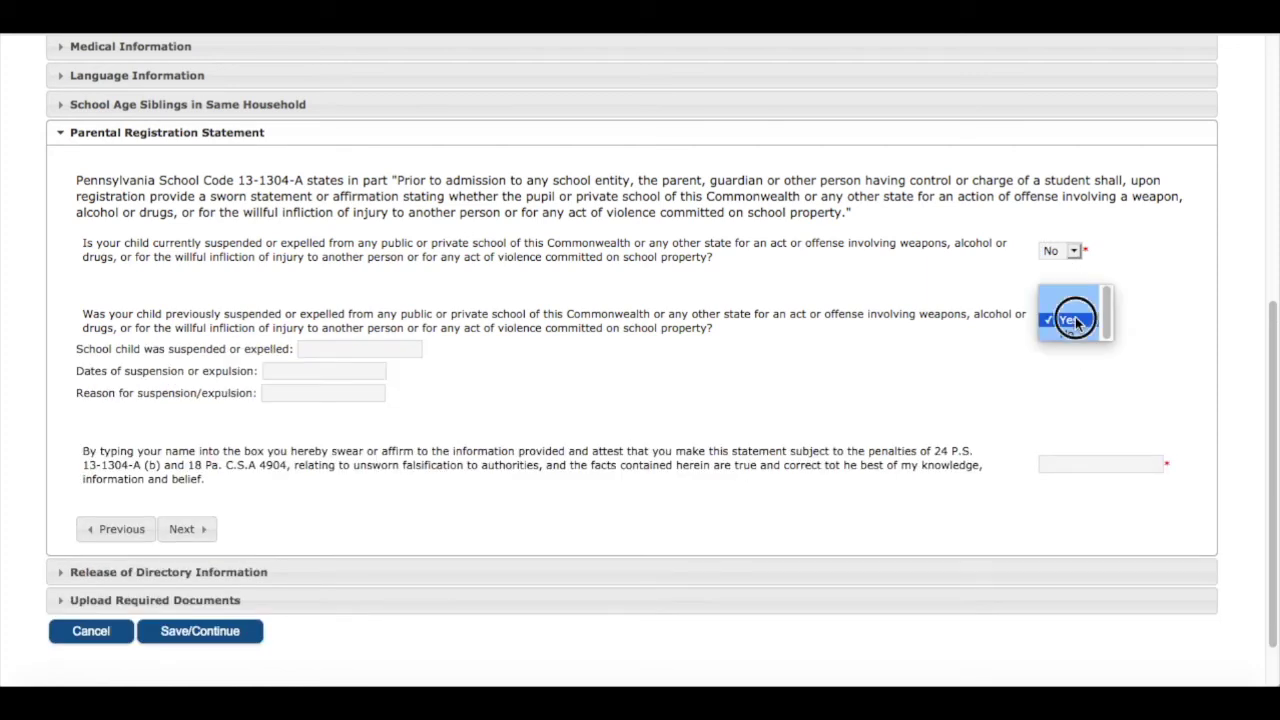
click(1069, 334)
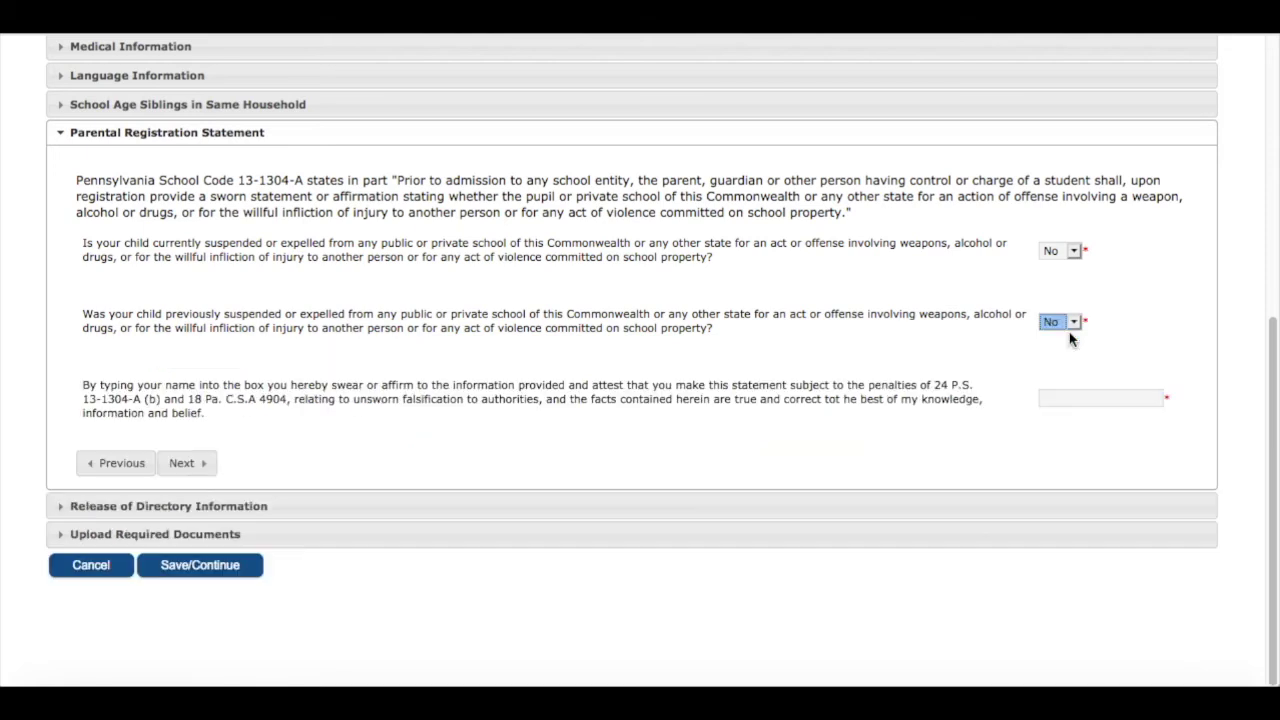
Sign the sworn statement with the parent's full name and continue
click(1055, 396)
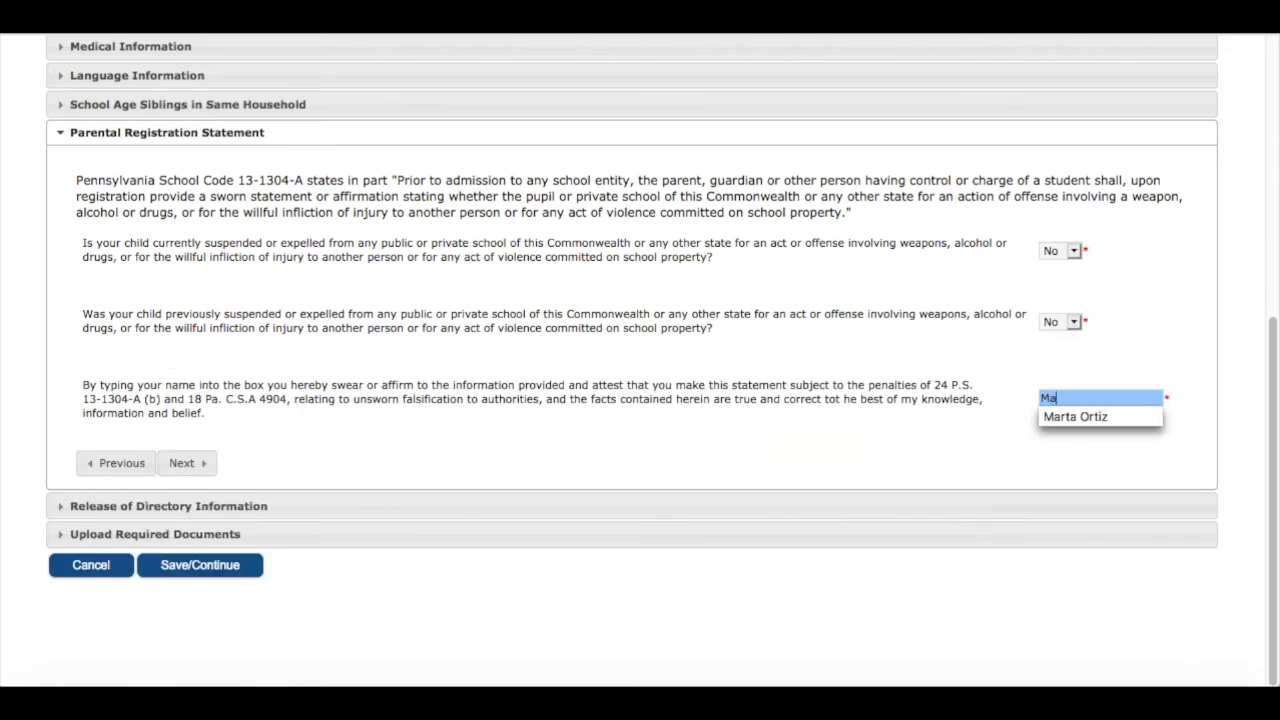
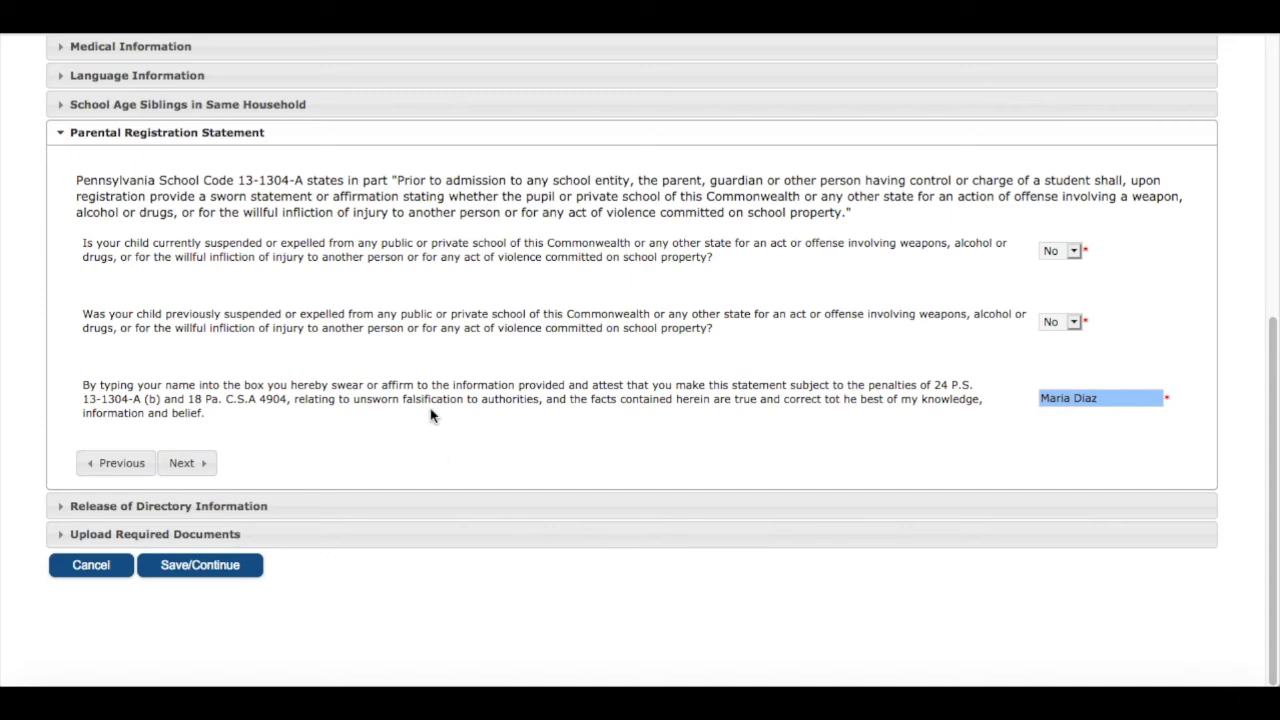
click(193, 465)
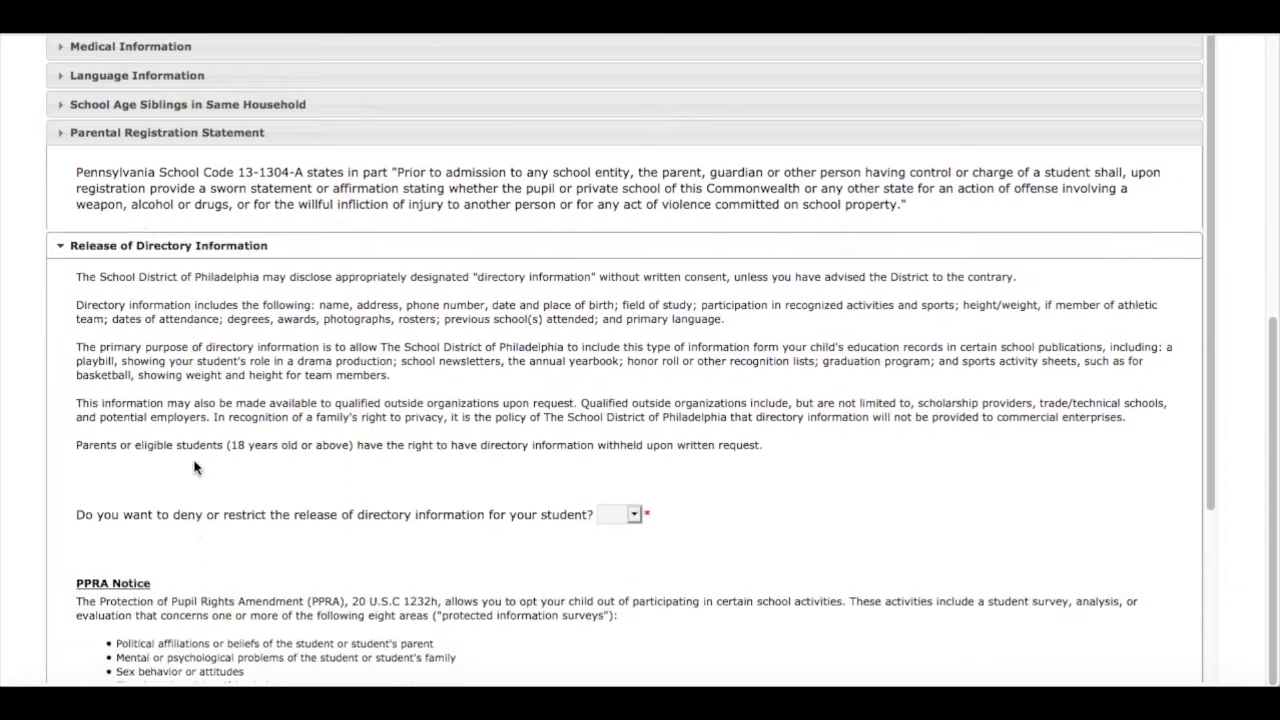
Set the restrict directory information release question to No
scroll(193, 462, down, 4)
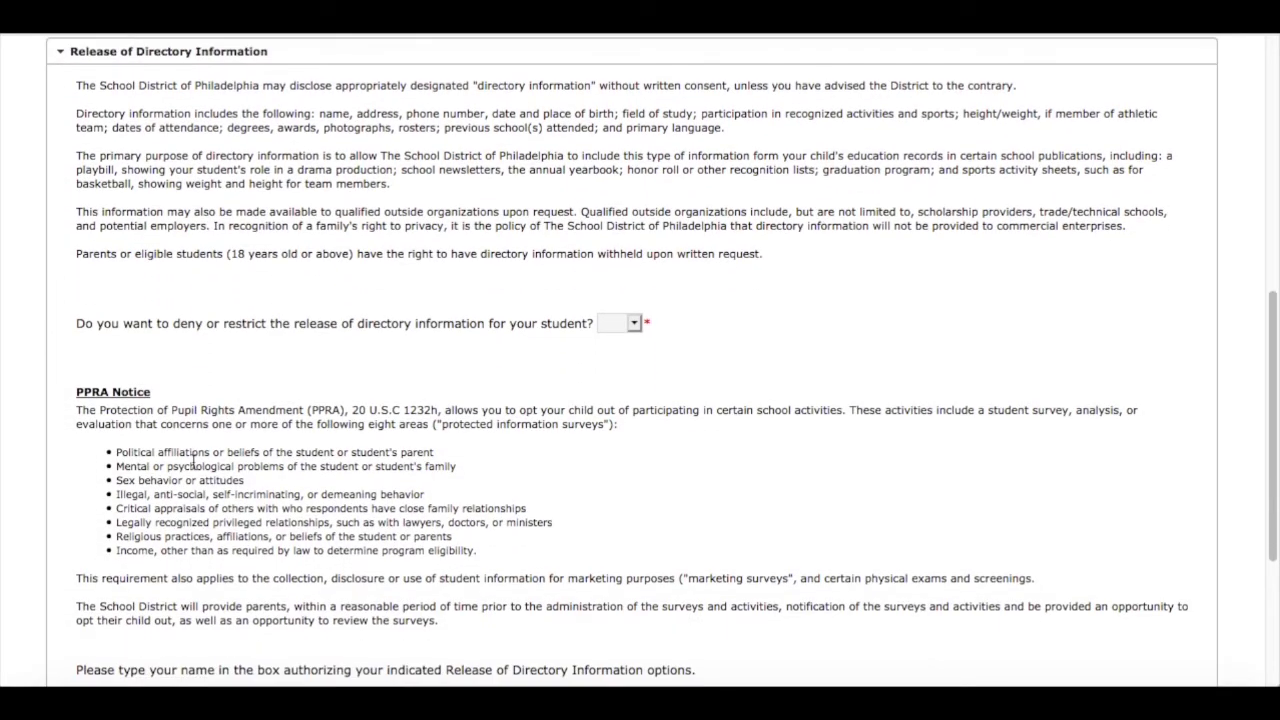
click(598, 330)
click(636, 323)
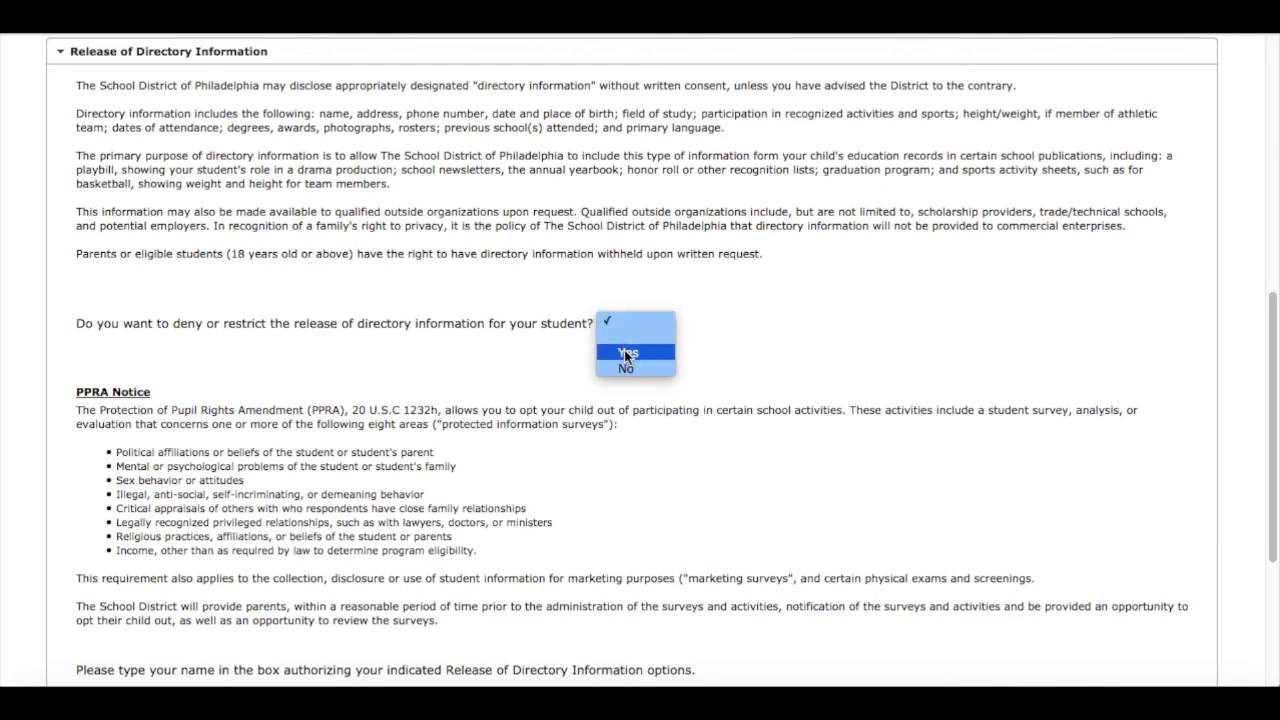
click(626, 354)
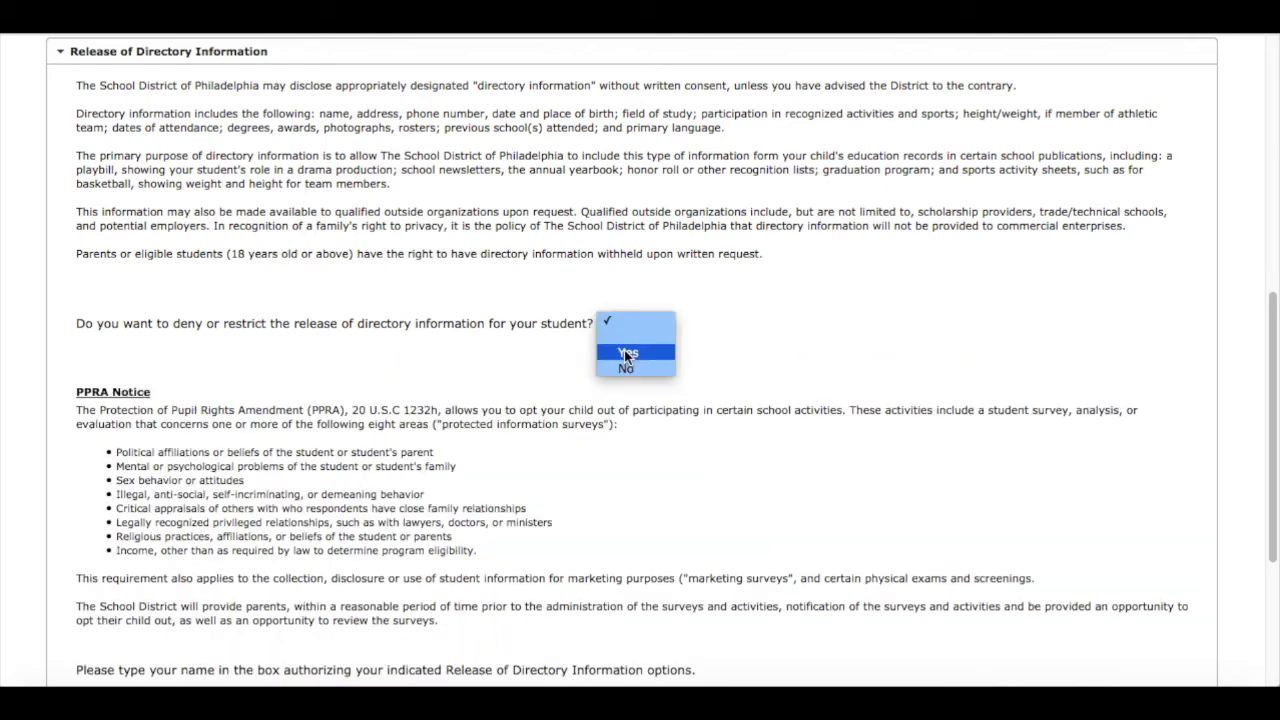
click(624, 351)
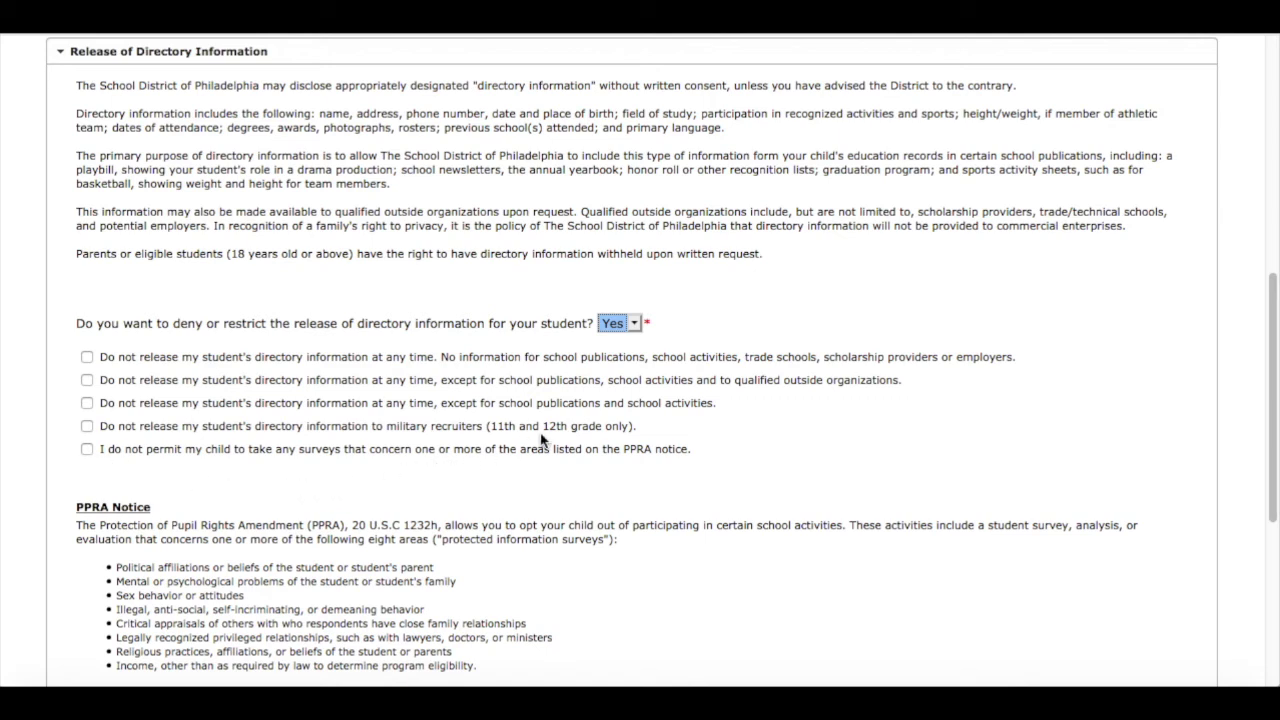
click(636, 324)
click(622, 335)
Enter the parent's full name in the authorization box and continue to documents
scroll(796, 337, up, 1)
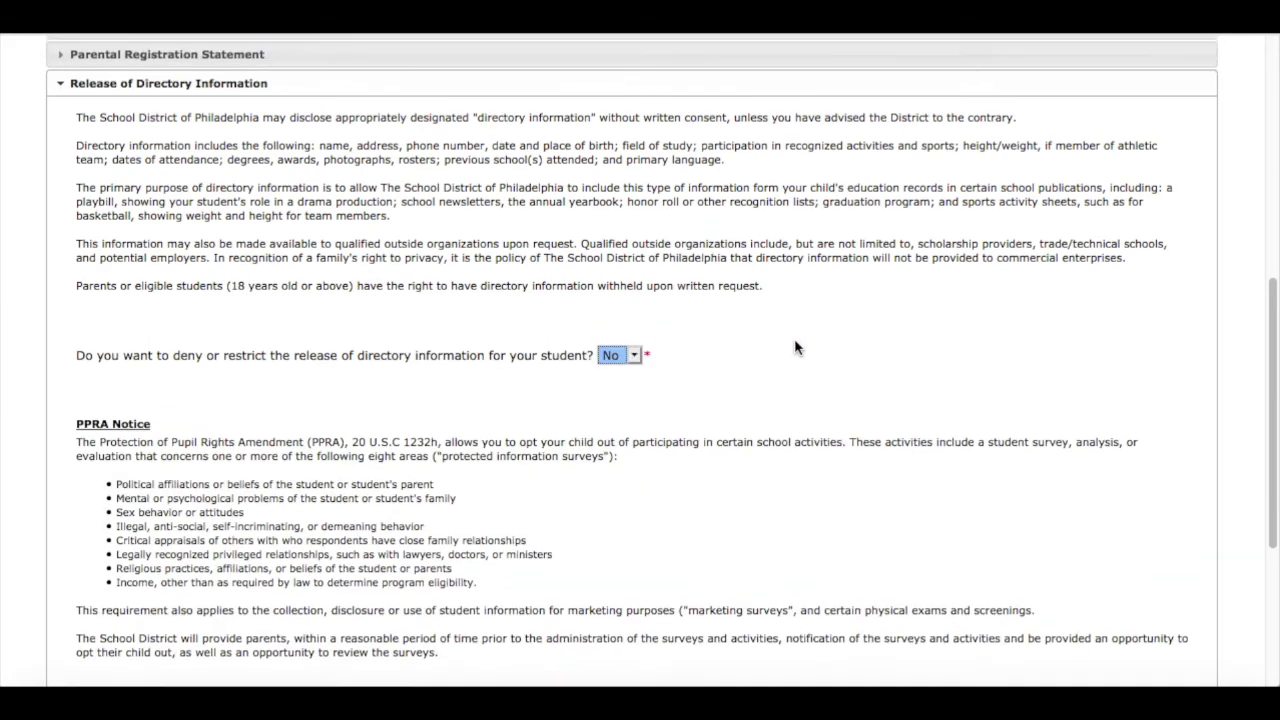
scroll(794, 338, down, 3)
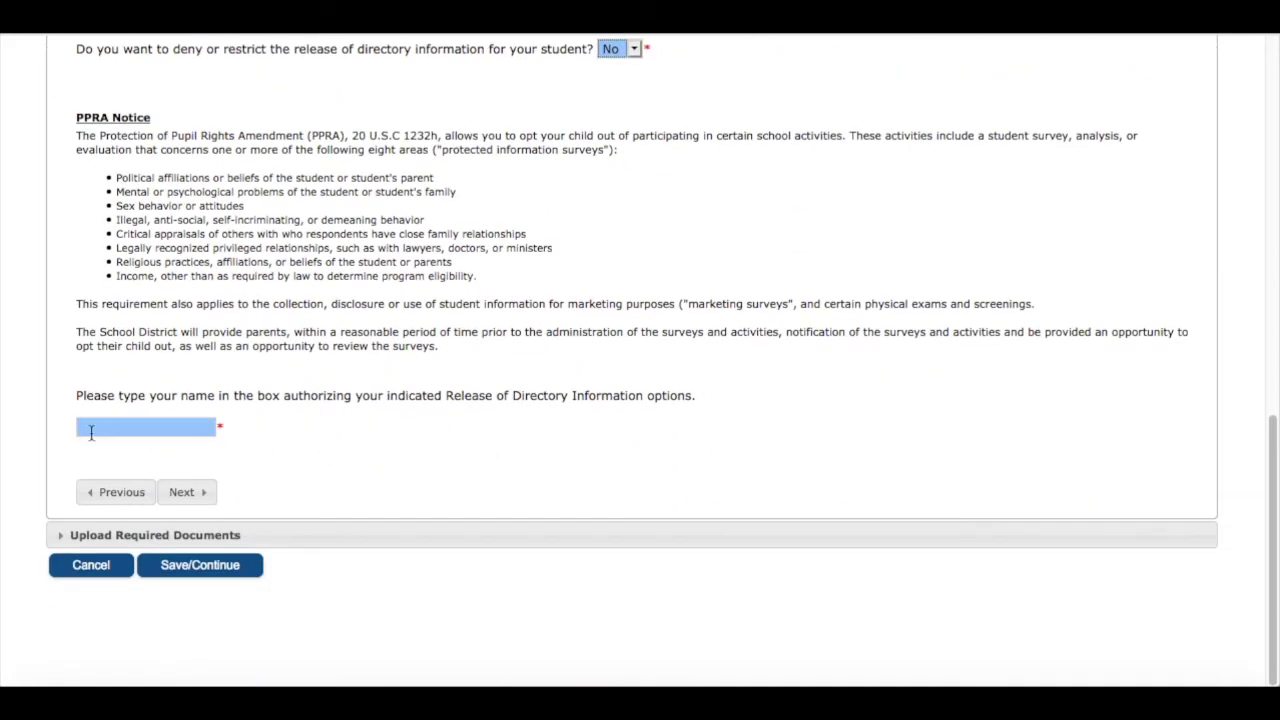
click(90, 430)
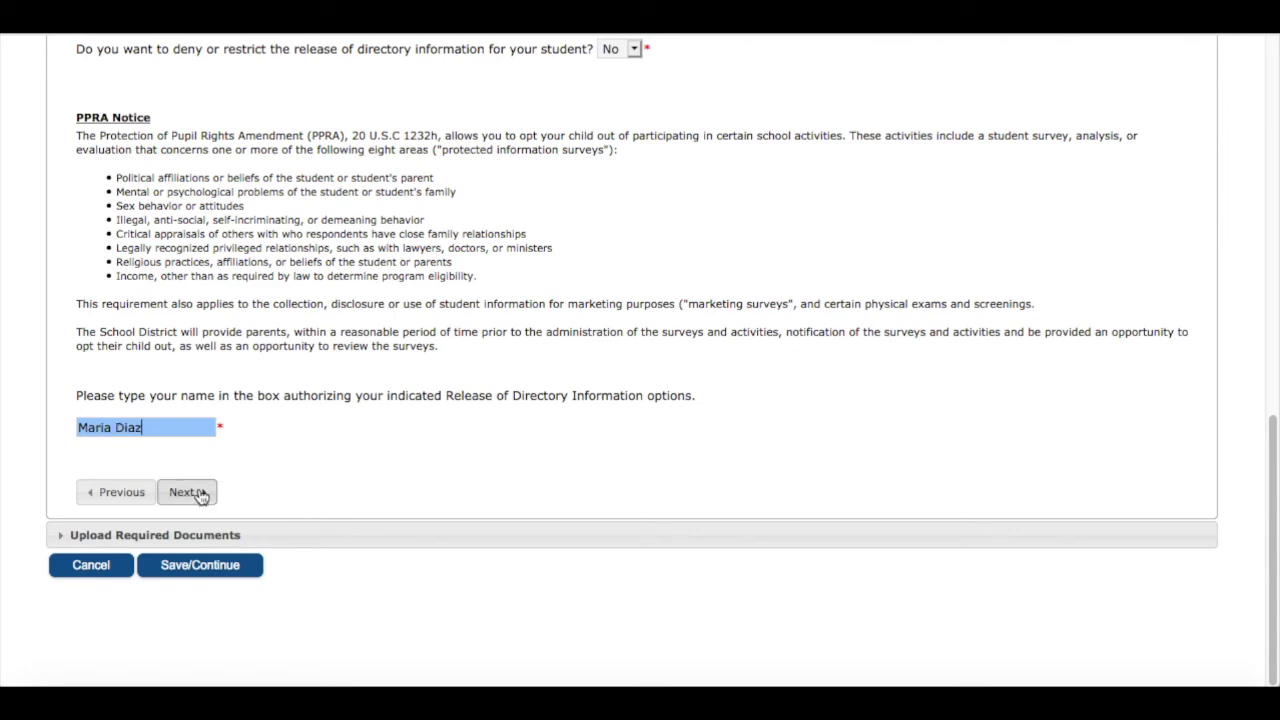
click(186, 492)
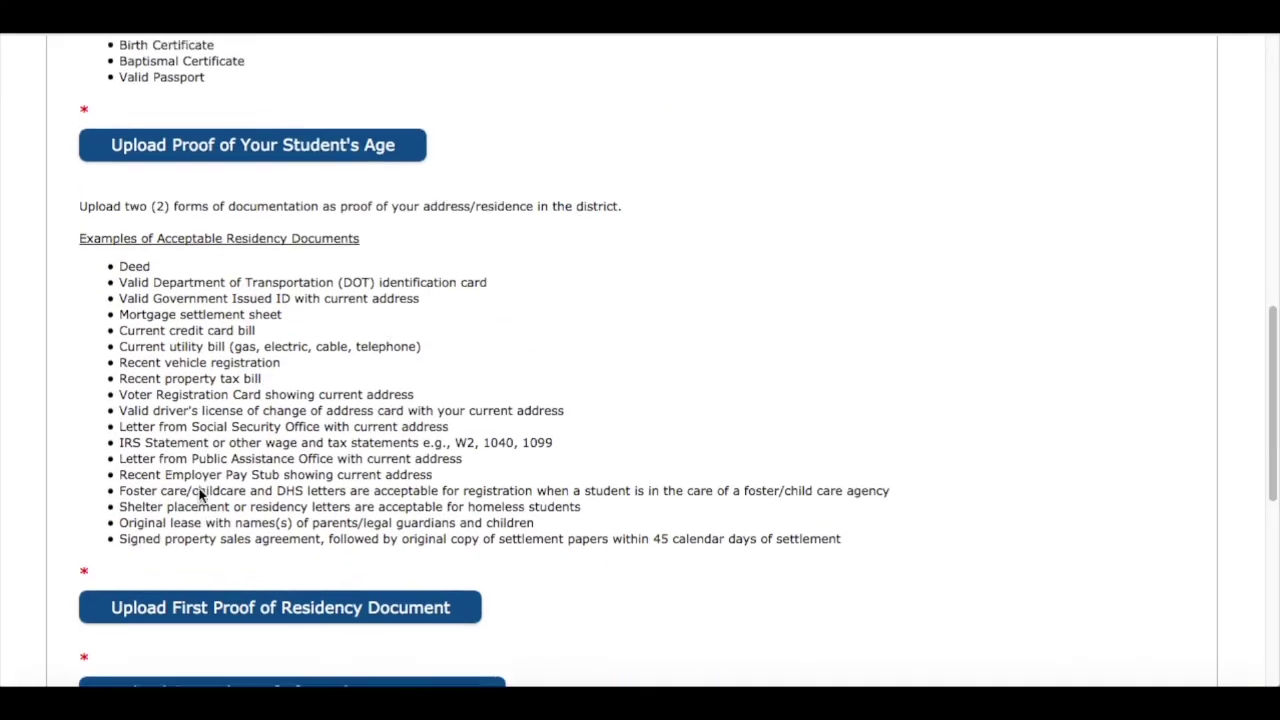
Upload Birth Certificate.png from OLR Documents as the student's proof of age
scroll(200, 494, up, 3)
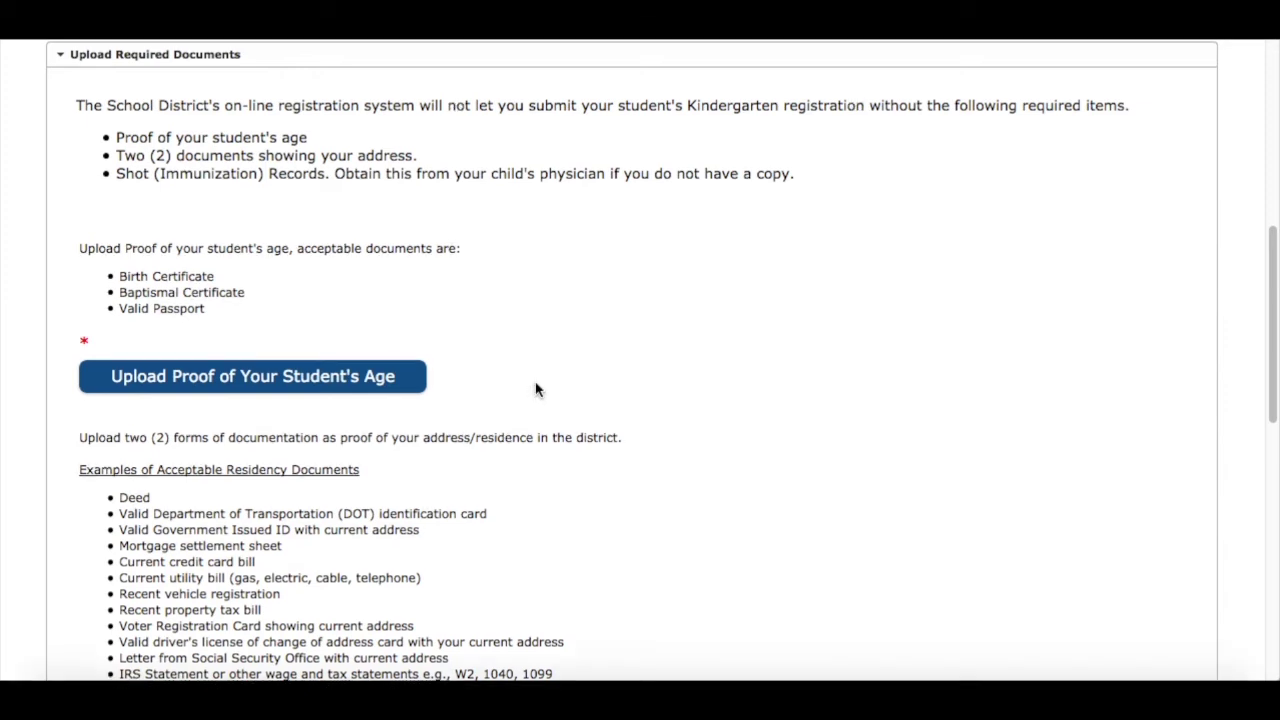
click(235, 376)
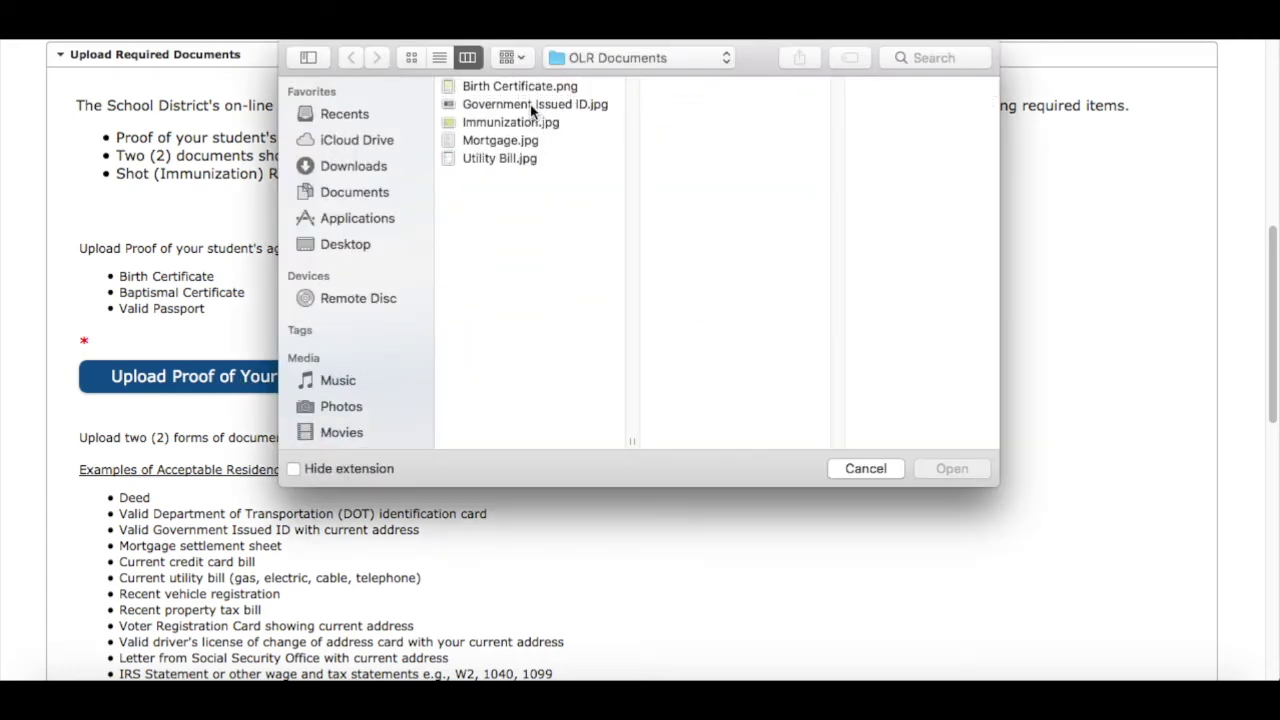
click(482, 87)
double_click(482, 87)
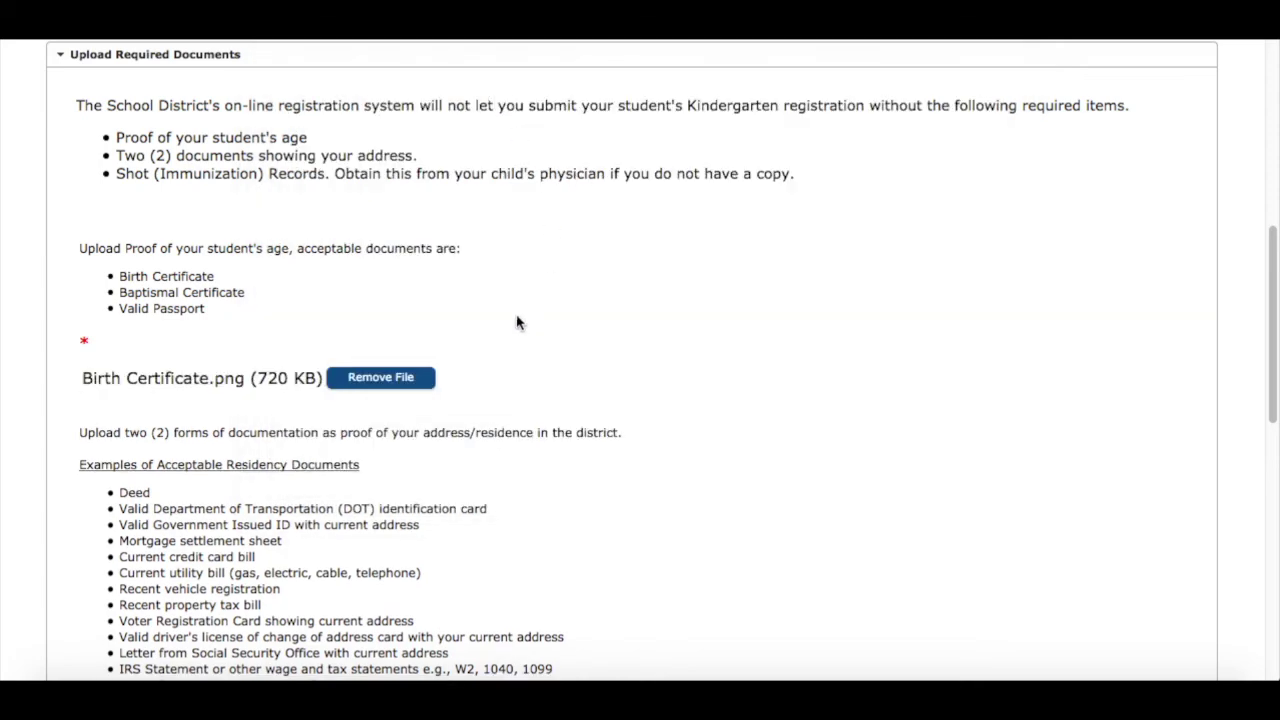
drag(1273, 397, 1272, 500)
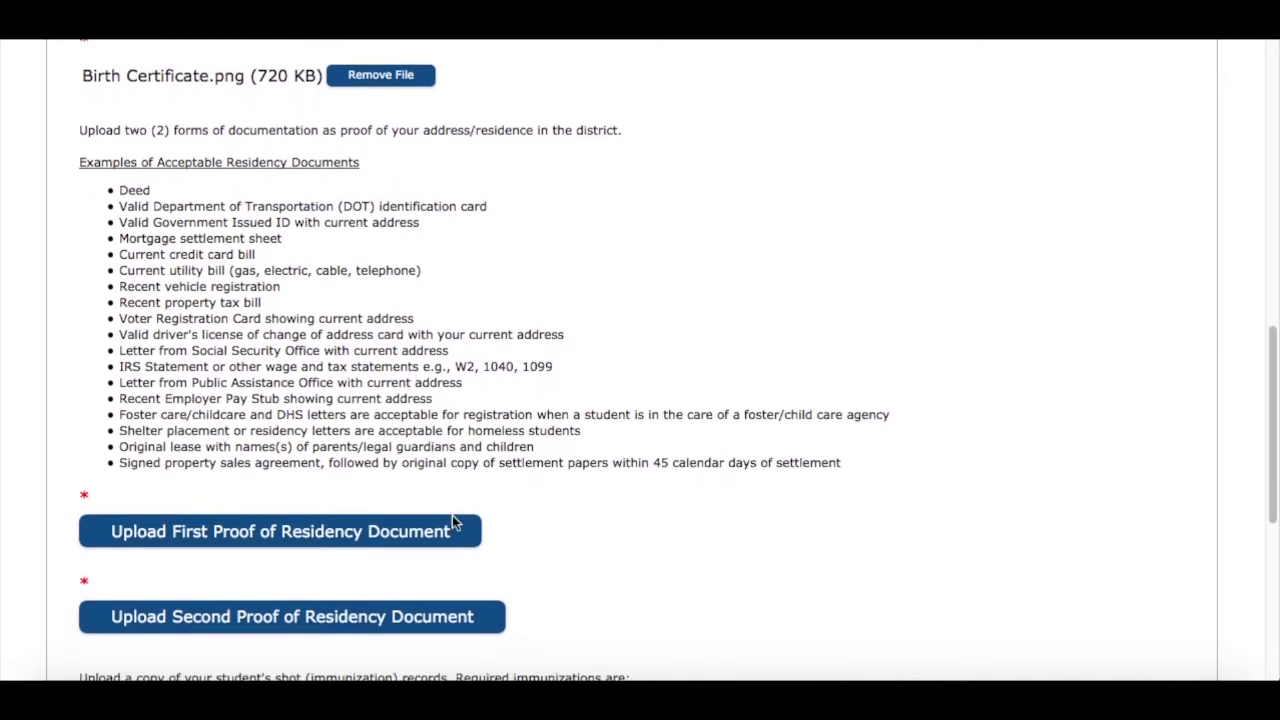
Upload Mortgage.jpg and Utility Bill.jpg as the two proofs of residency
click(326, 531)
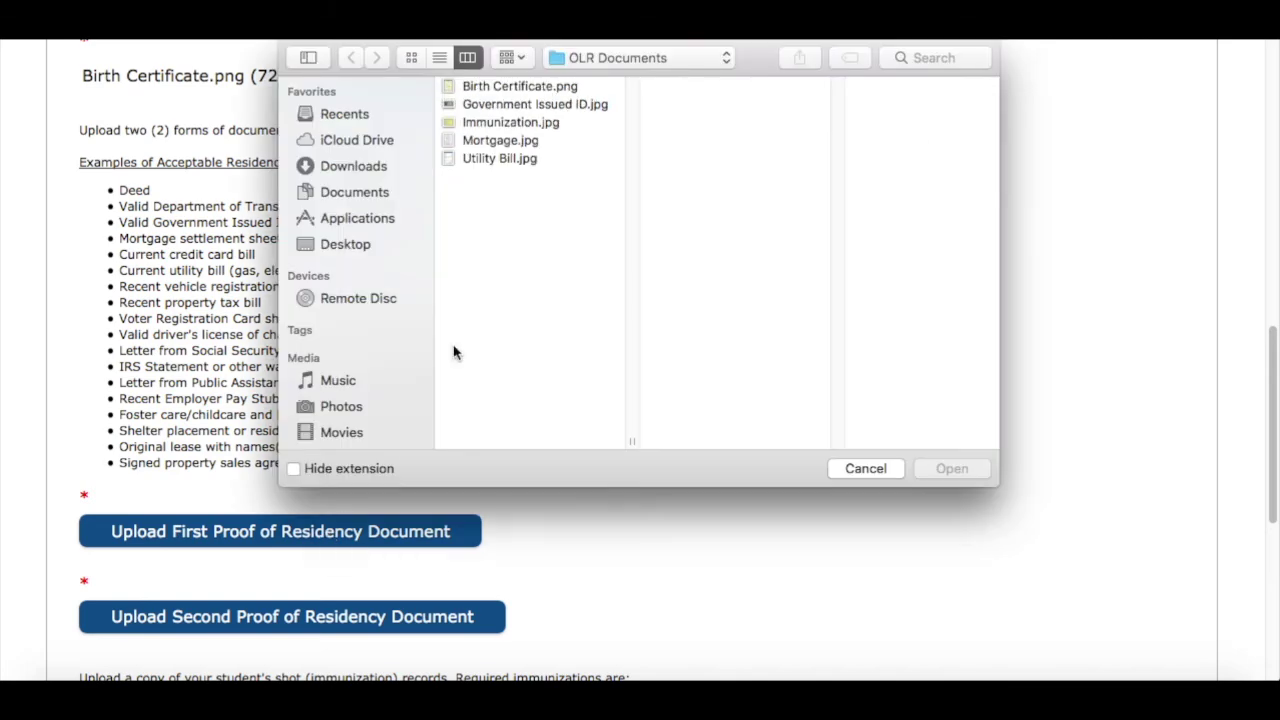
click(508, 143)
key(Return)
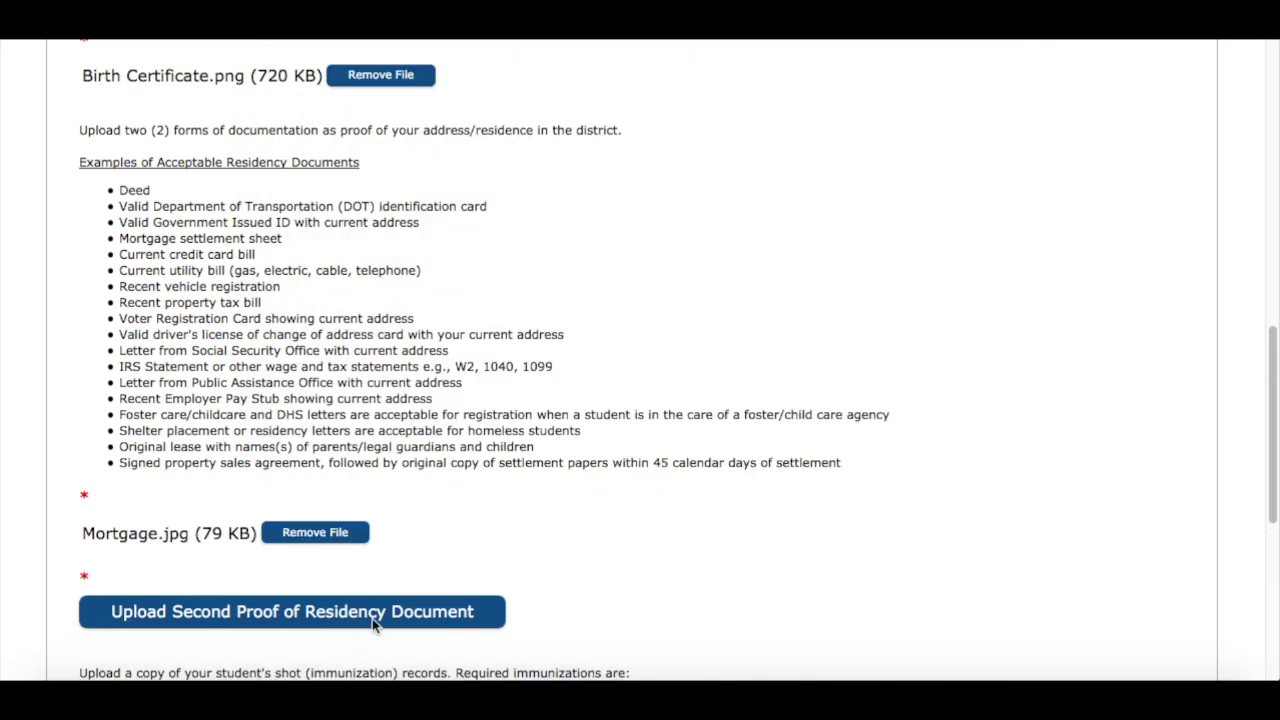
click(373, 612)
double_click(496, 160)
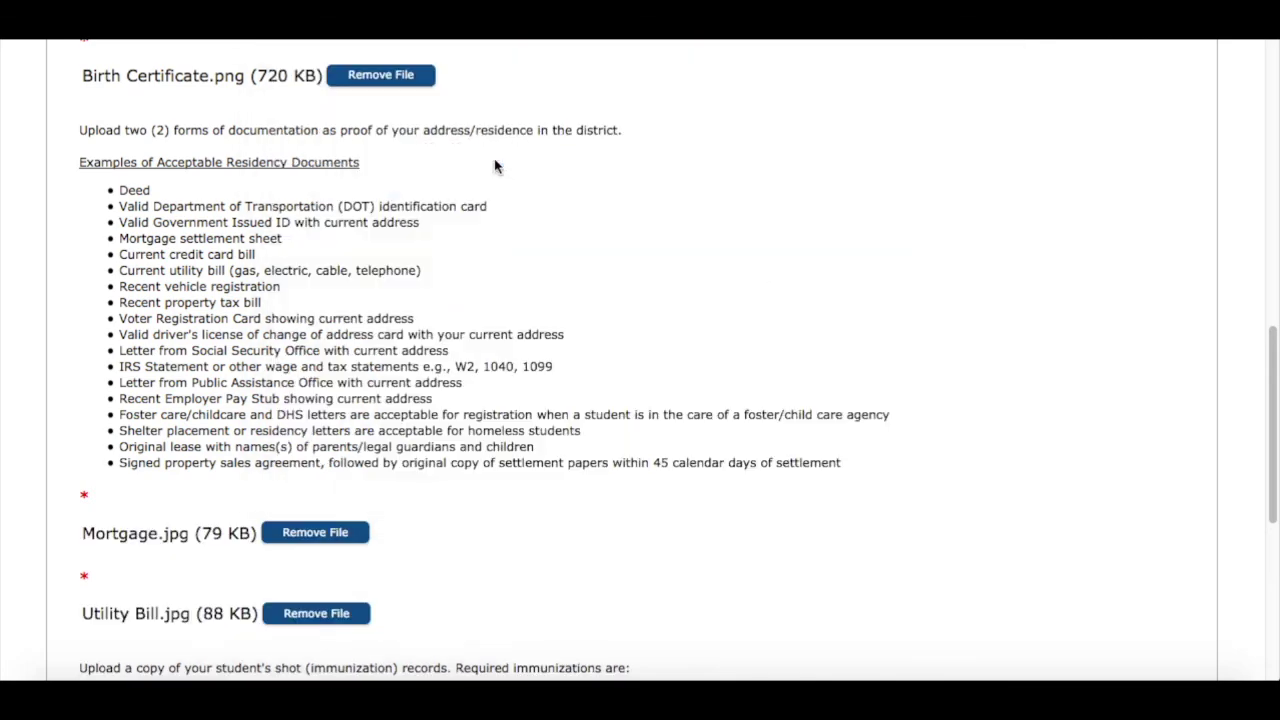
drag(1266, 431, 1266, 529)
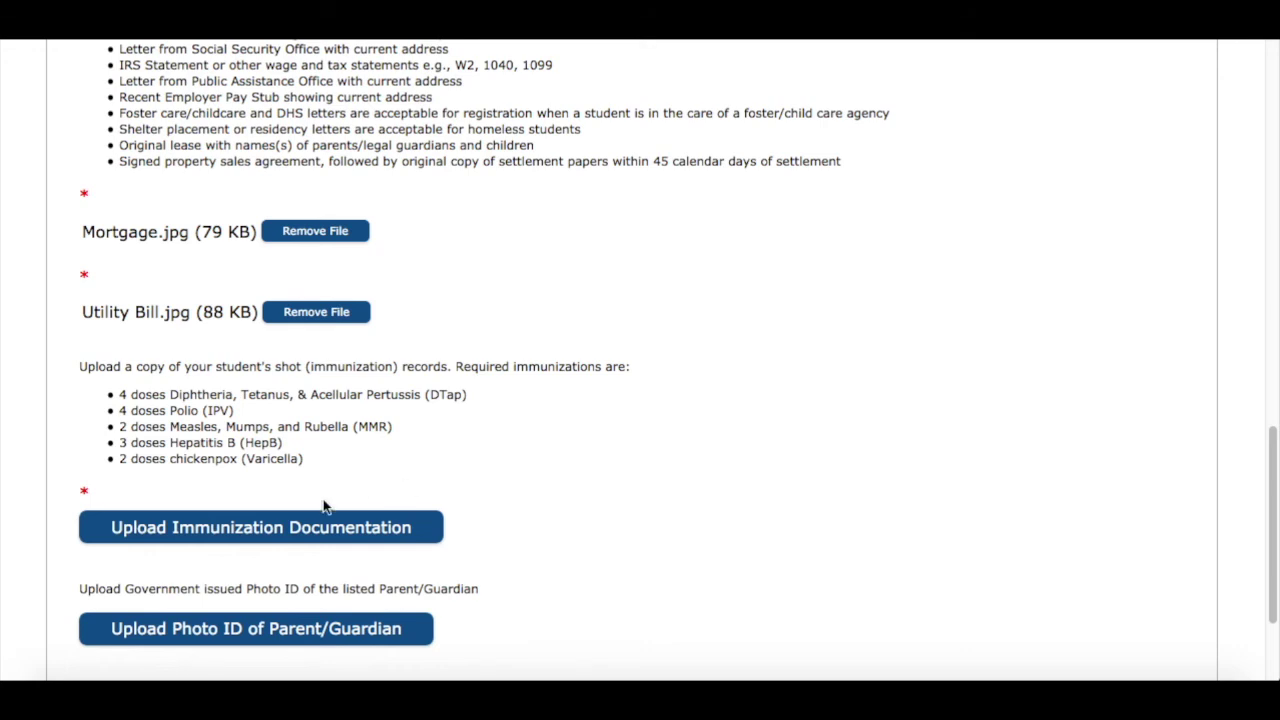
Upload Immunization.jpg as shot records and Government Issued ID.jpg as parent photo ID
click(307, 531)
double_click(484, 122)
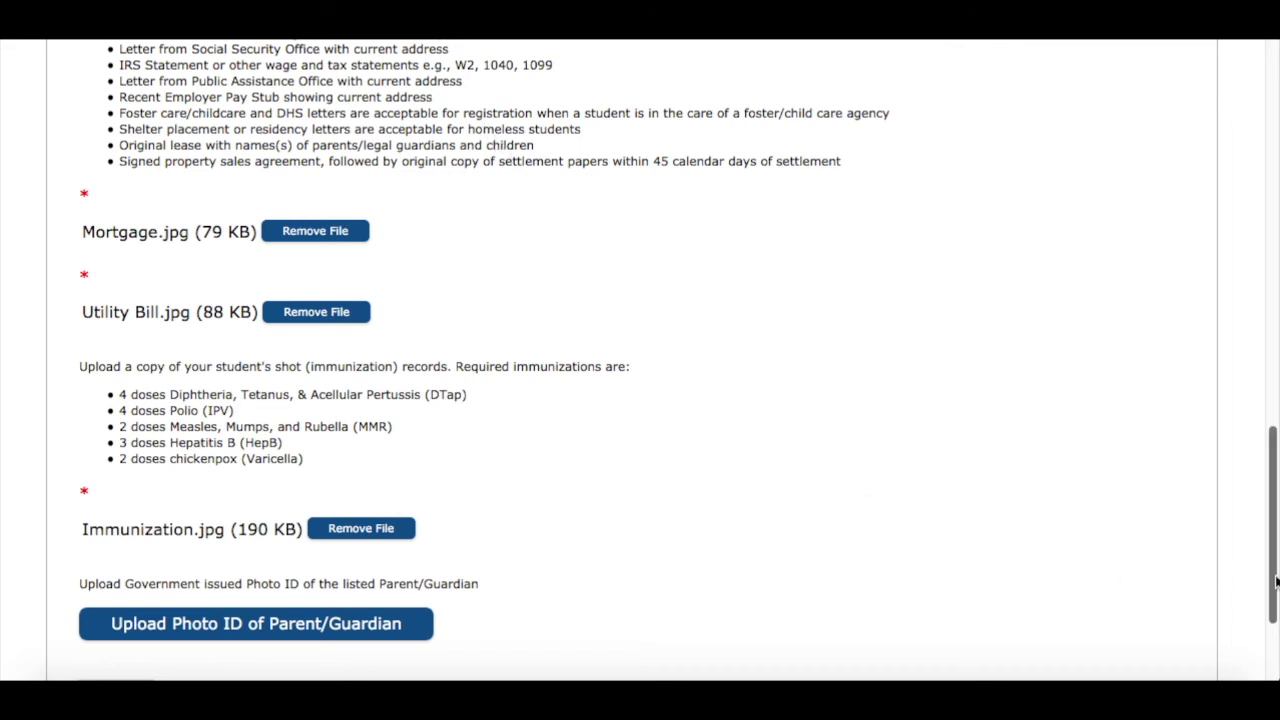
drag(1266, 591, 1266, 646)
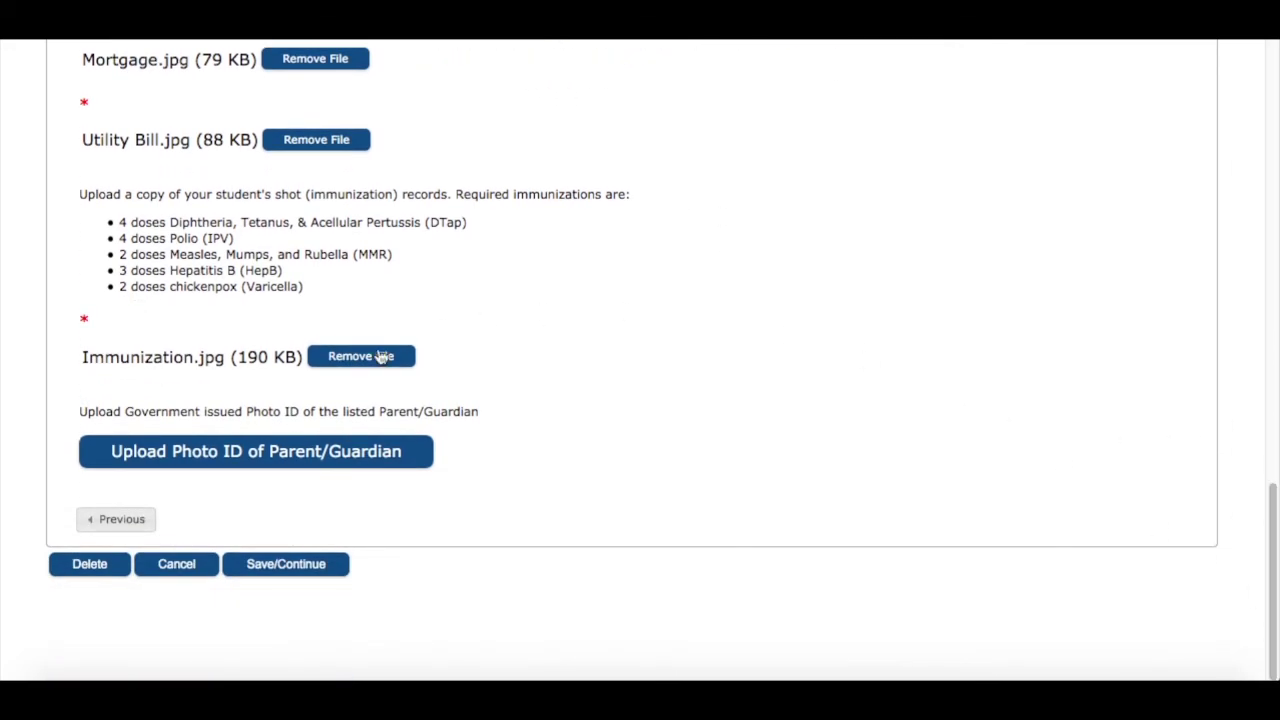
click(291, 461)
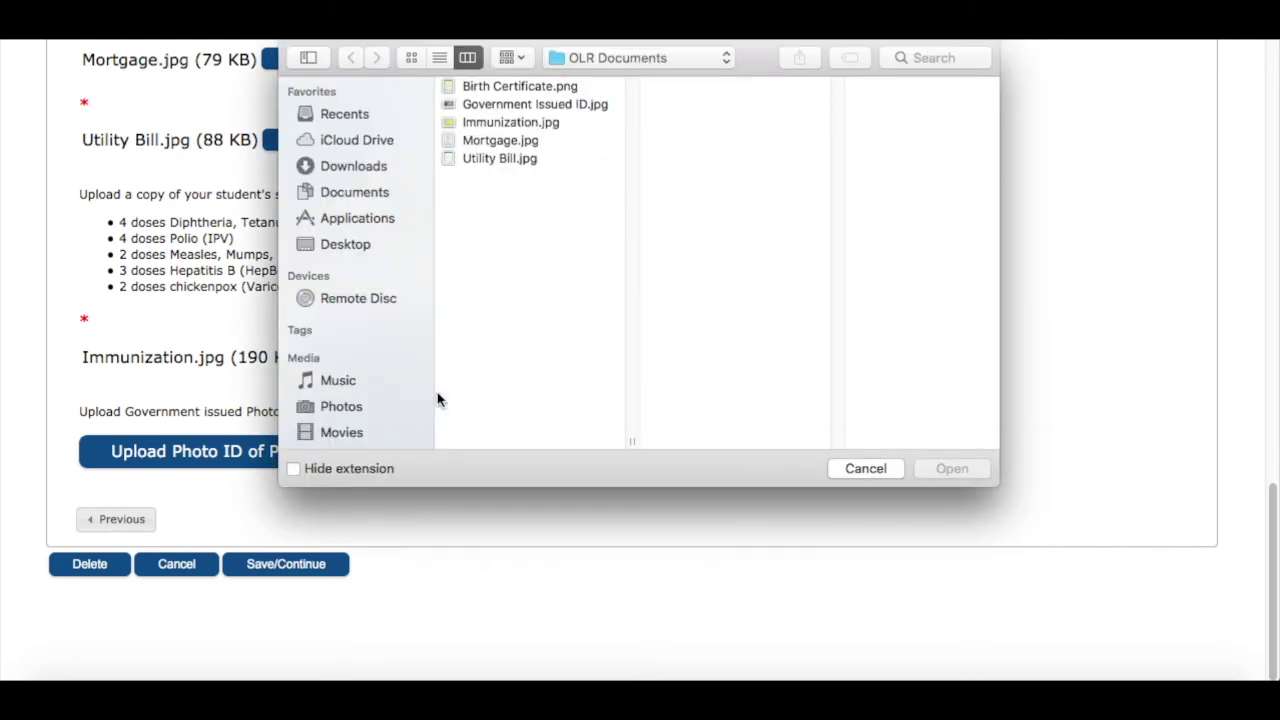
click(506, 105)
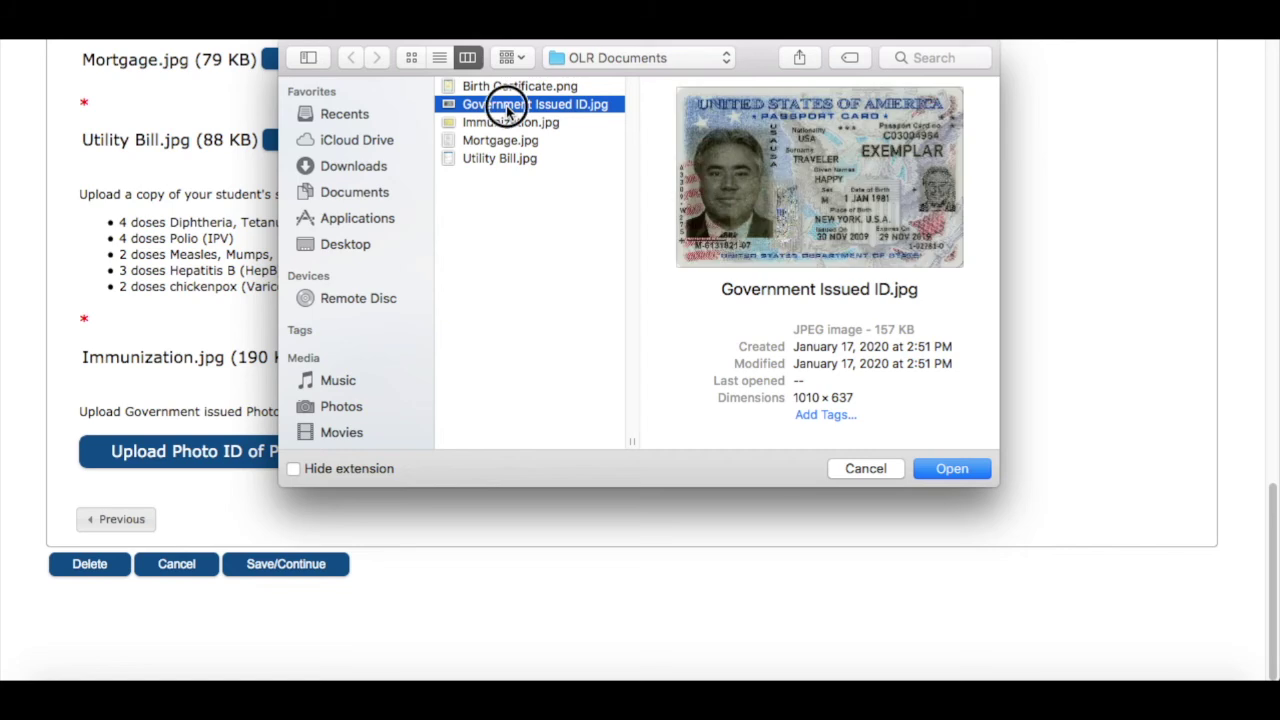
double_click(506, 105)
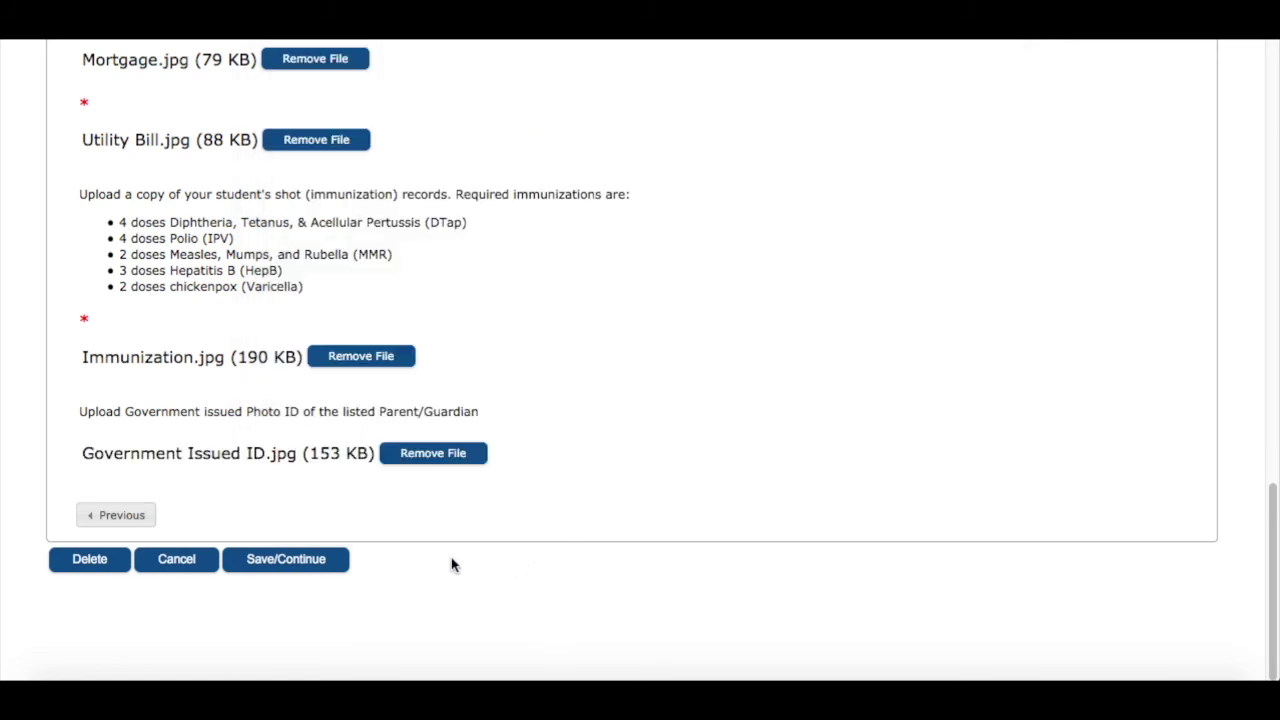
Save the documents page and the Student list to reach the Completed step
click(303, 563)
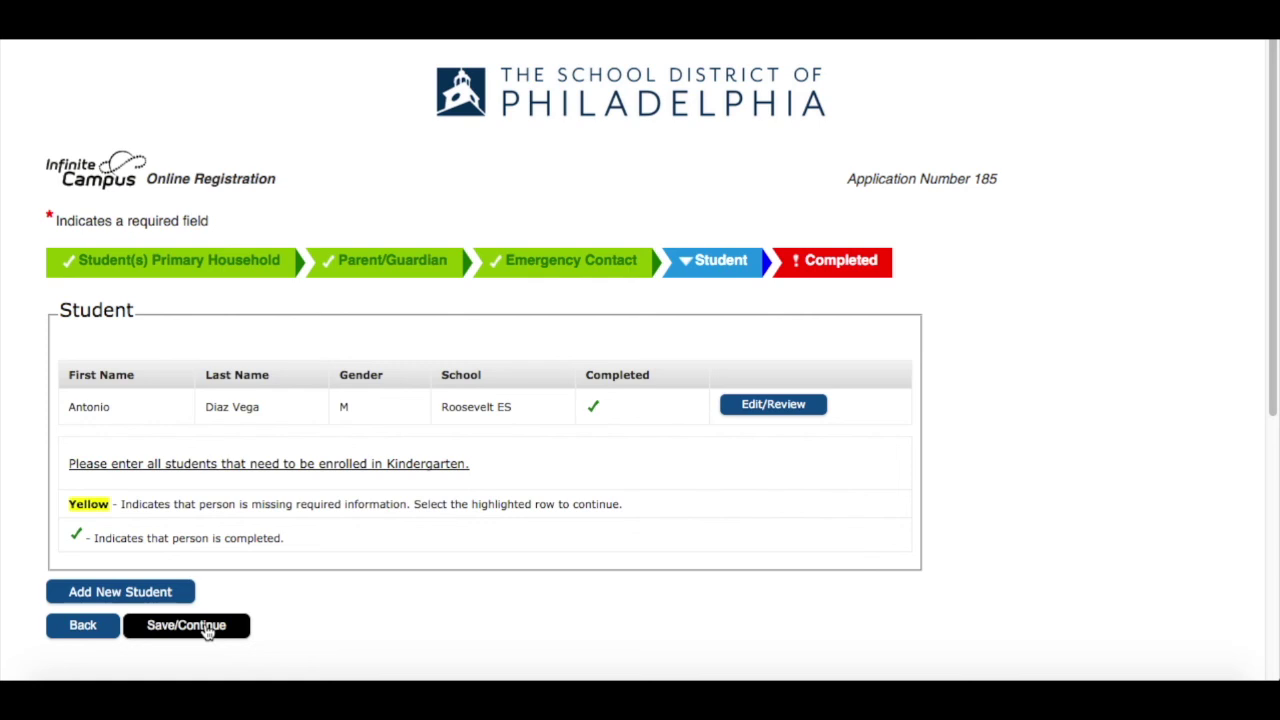
click(186, 625)
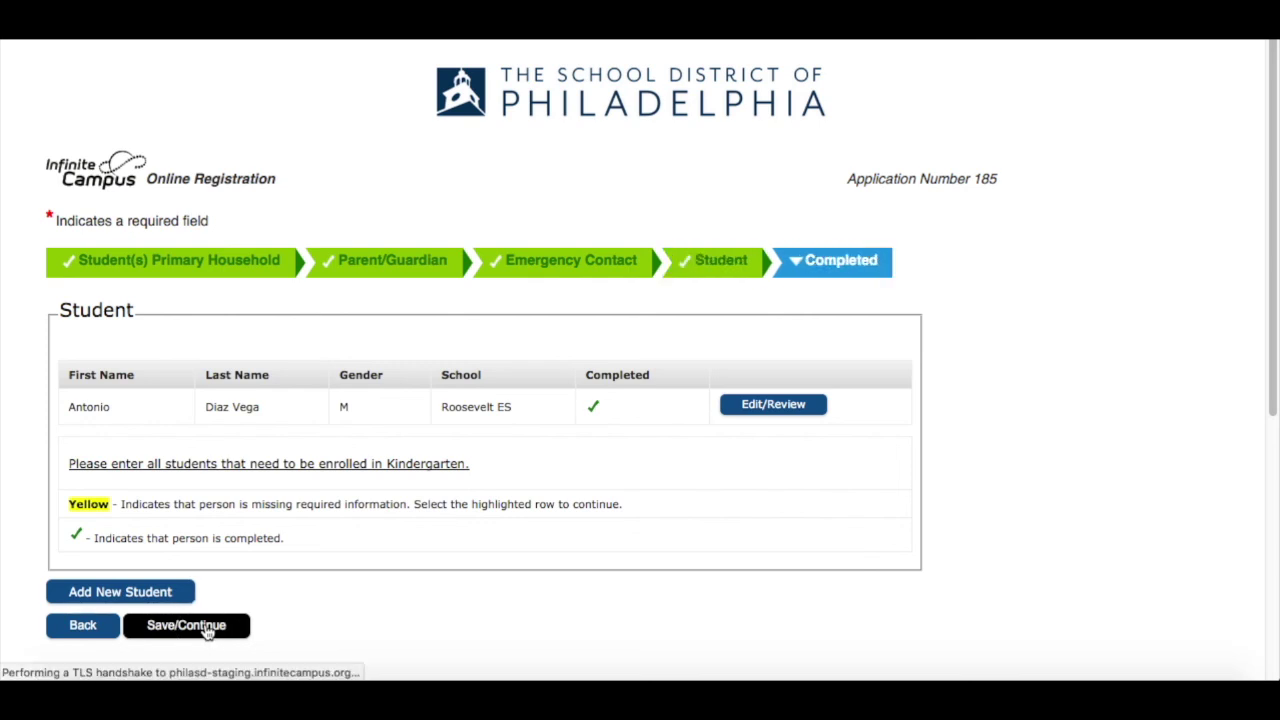